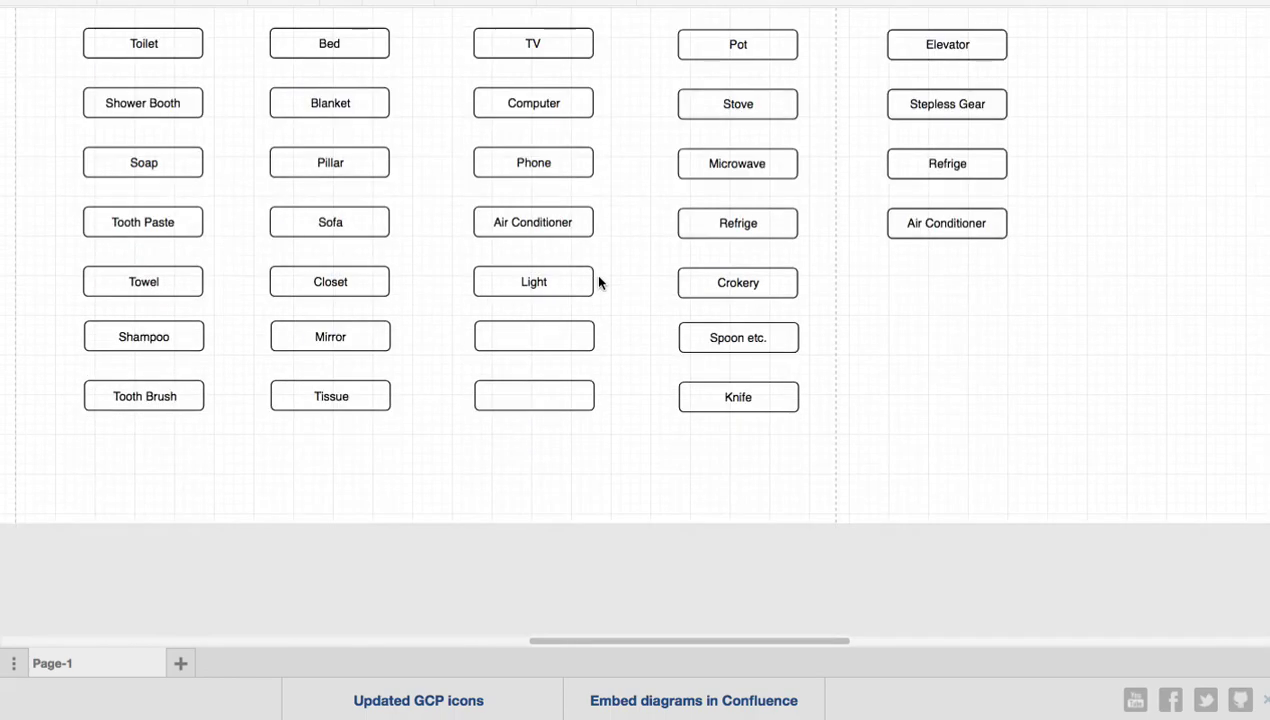
# Examine the Openhash Platform diagram from the household item boxes up through the Government, Health, Energy and Economy branches to its title
pyautogui.scroll(10, 599, 283)
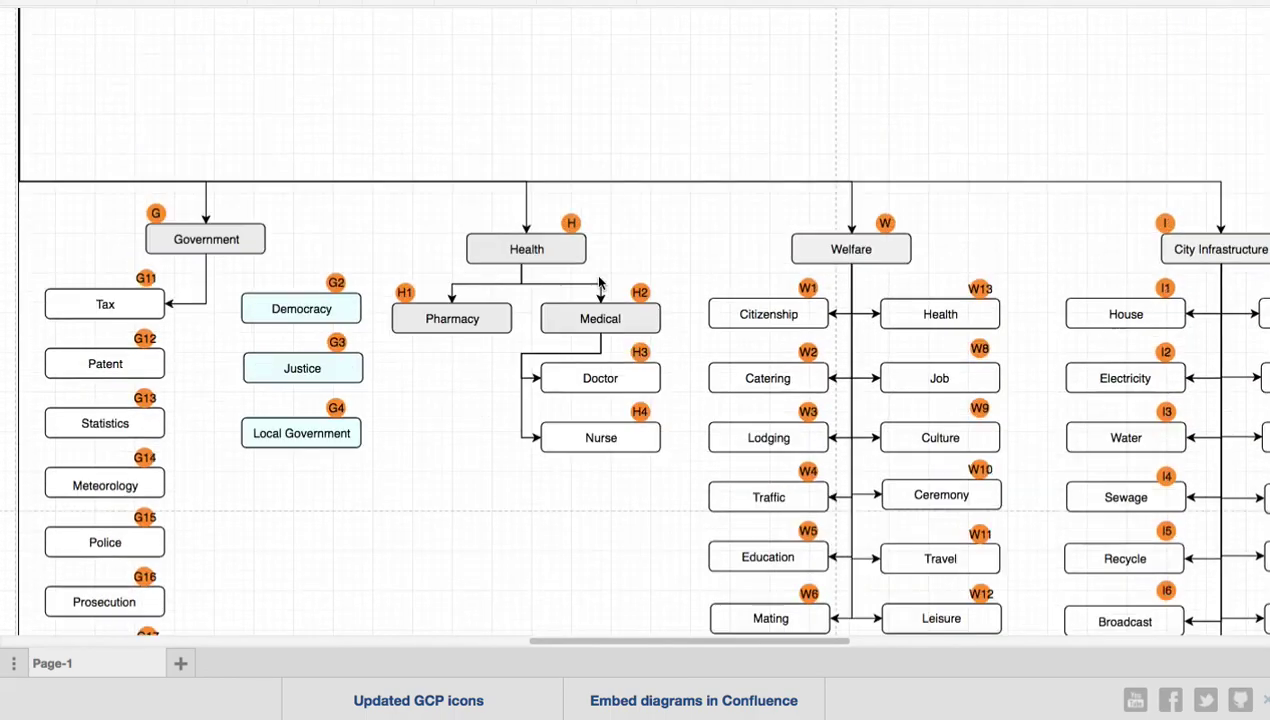
pyautogui.click(255, 293)
pyautogui.scroll(1, 285, 314)
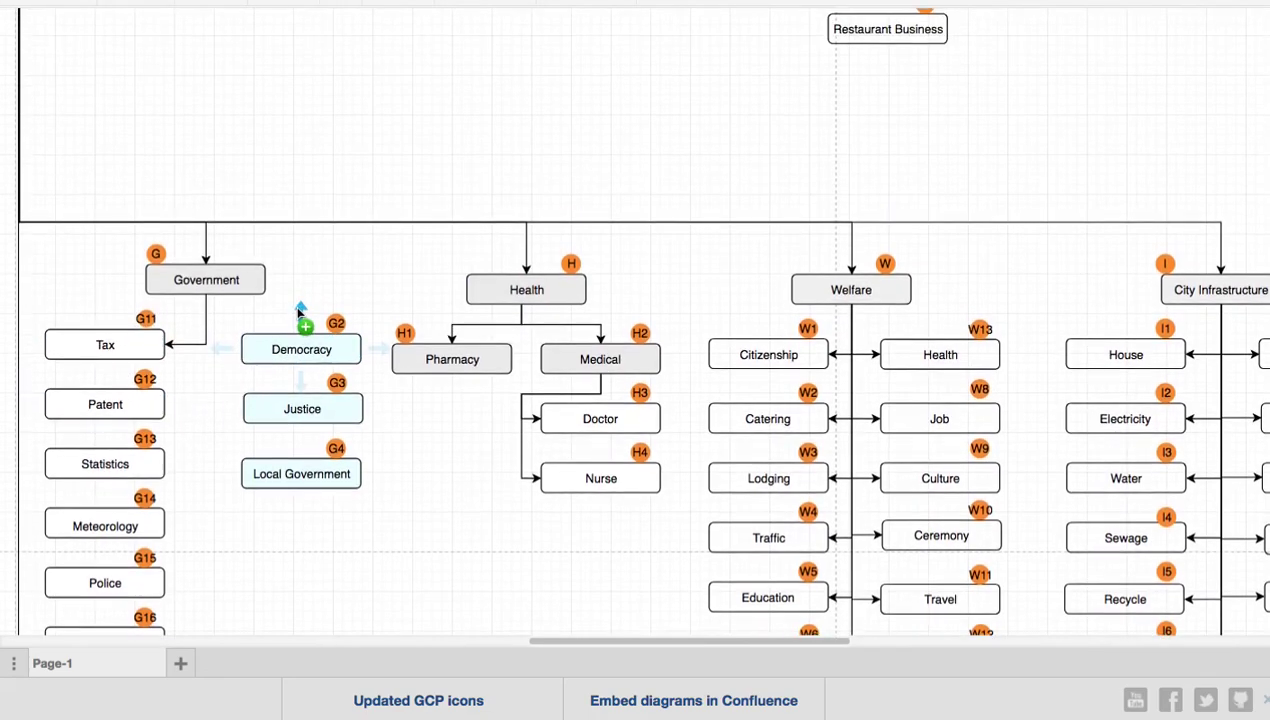
pyautogui.scroll(7, 297, 314)
pyautogui.scroll(5, 297, 314)
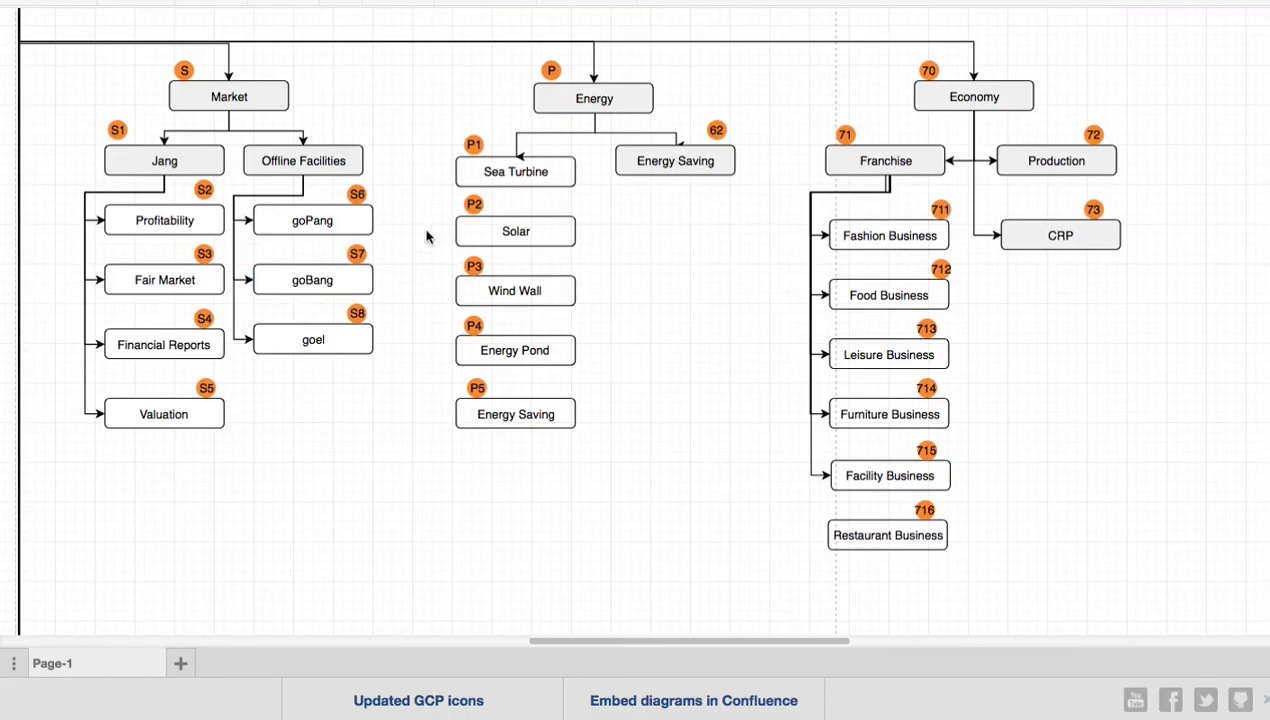
pyautogui.click(517, 232)
pyautogui.click(527, 290)
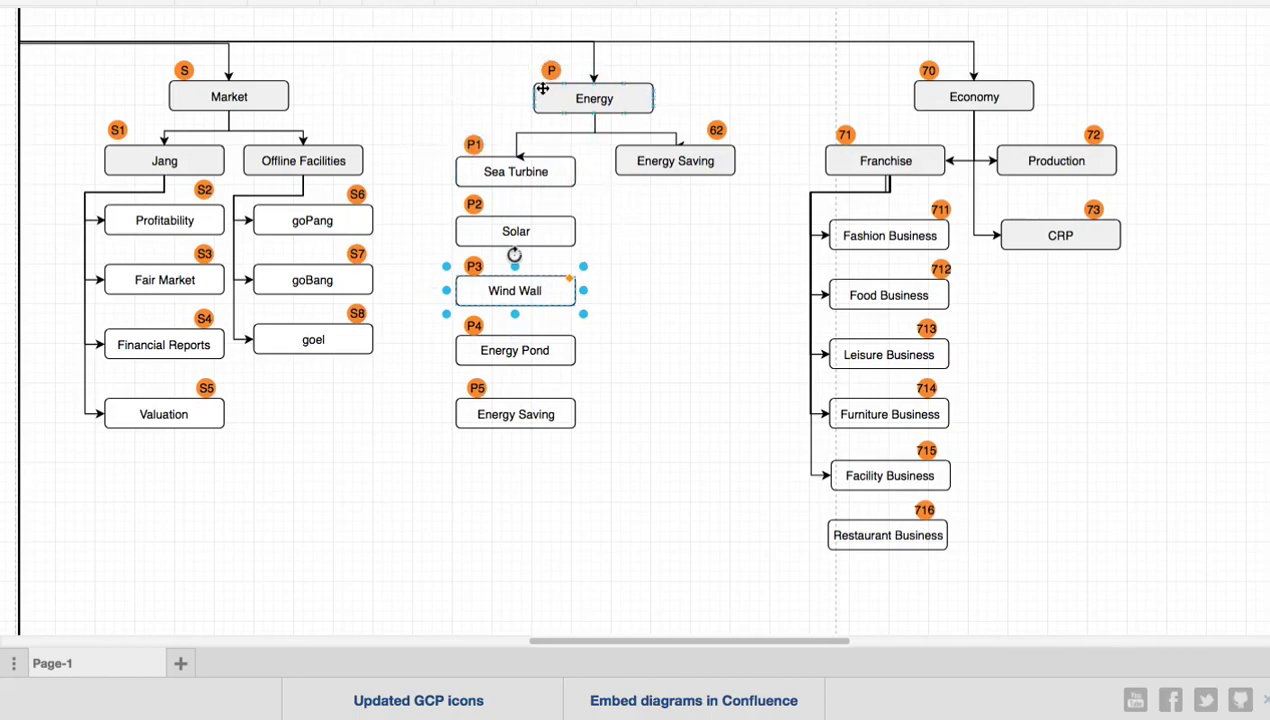
pyautogui.scroll(15, 410, 172)
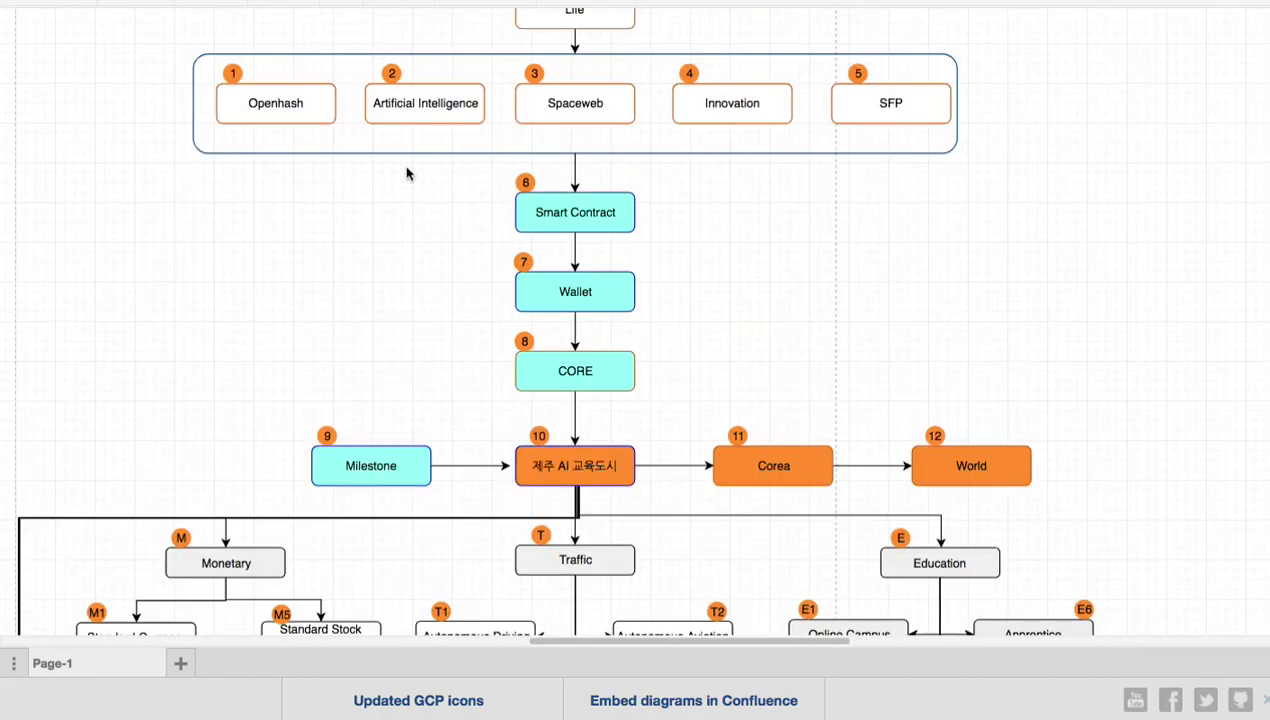
pyautogui.scroll(5, 406, 172)
pyautogui.click(508, 106)
pyautogui.click(508, 106)
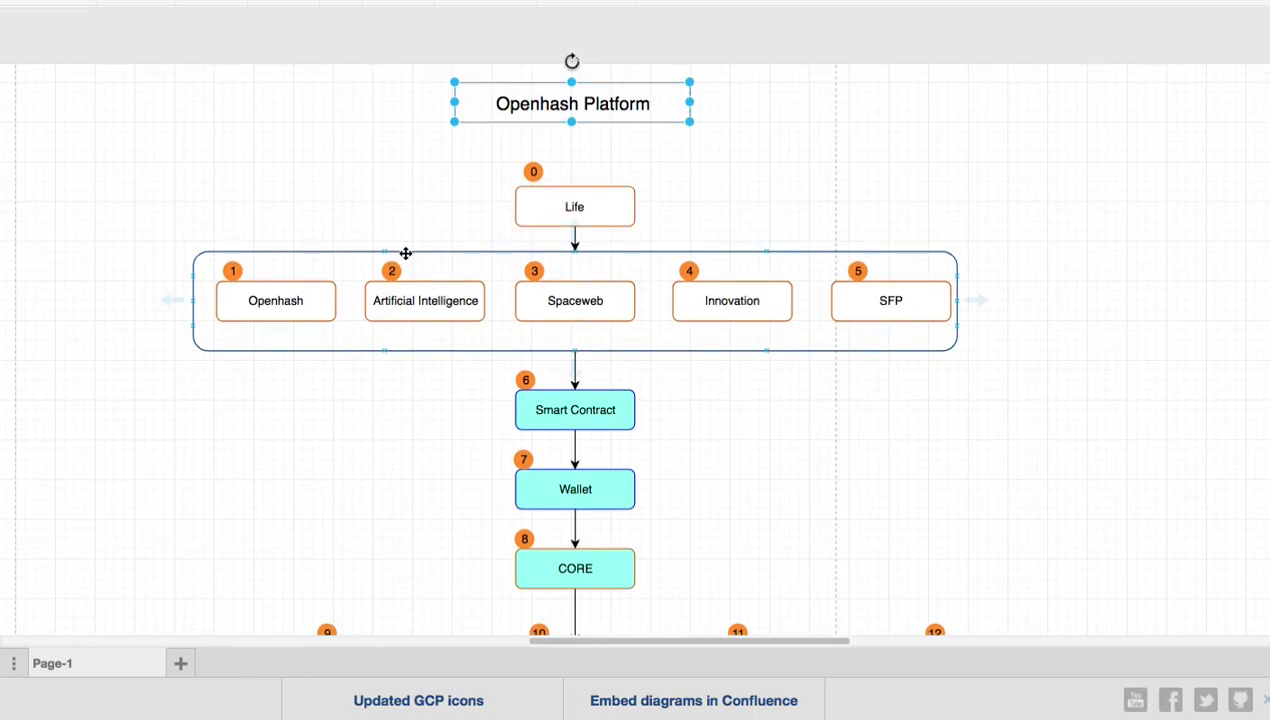
# Examine the Monetary and Traffic branches of the diagram, including Autonomous Driving, Logistics and MagLev
pyautogui.scroll(-5, 405, 254)
pyautogui.scroll(-3, 405, 254)
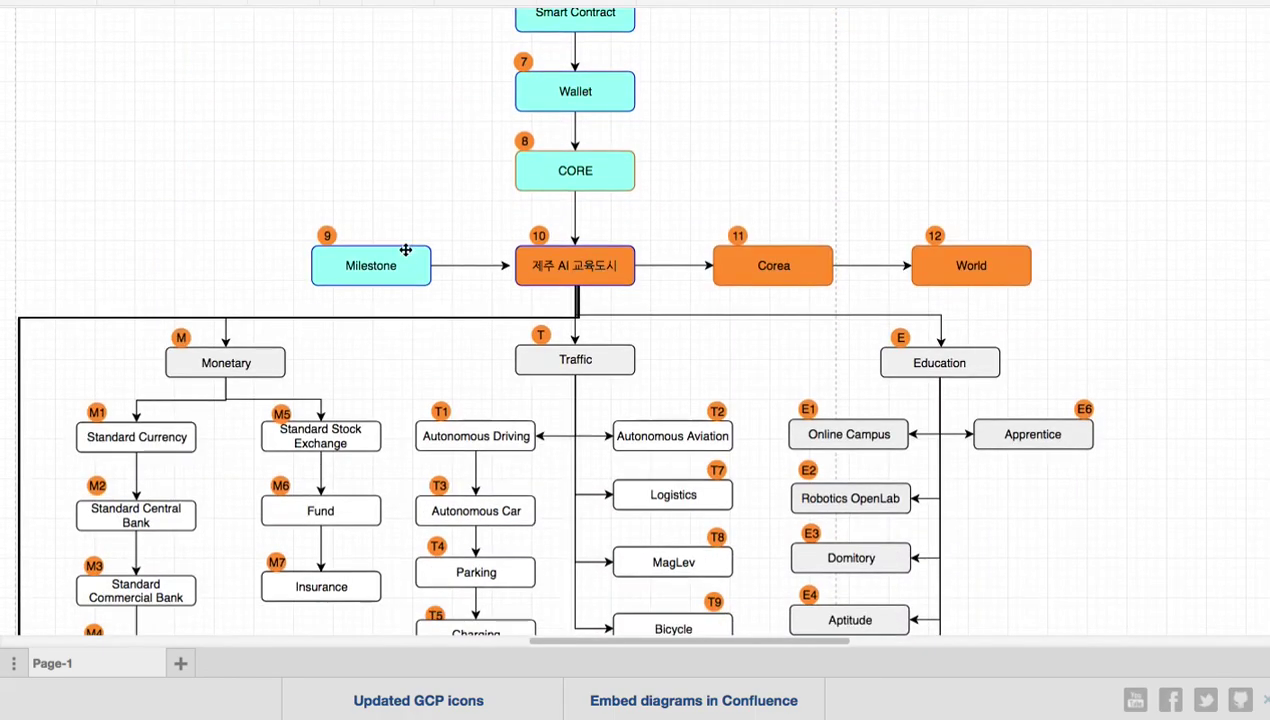
pyautogui.click(275, 357)
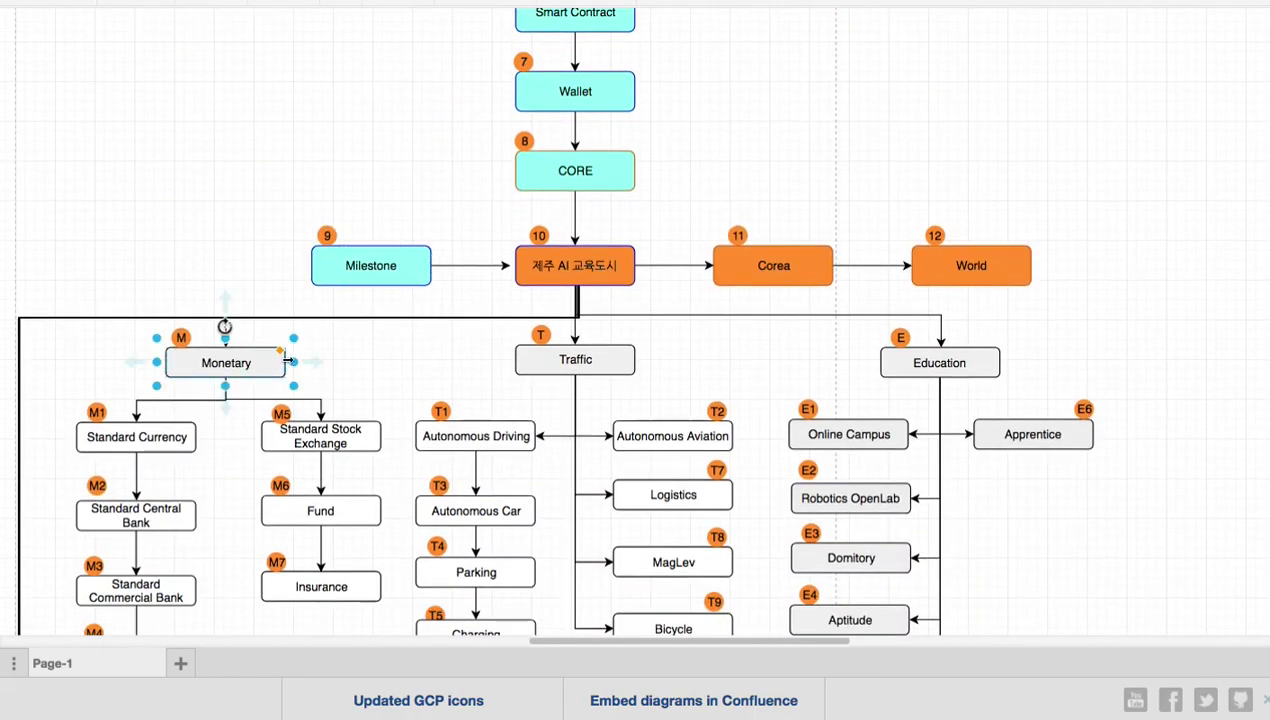
pyautogui.scroll(-3, 284, 358)
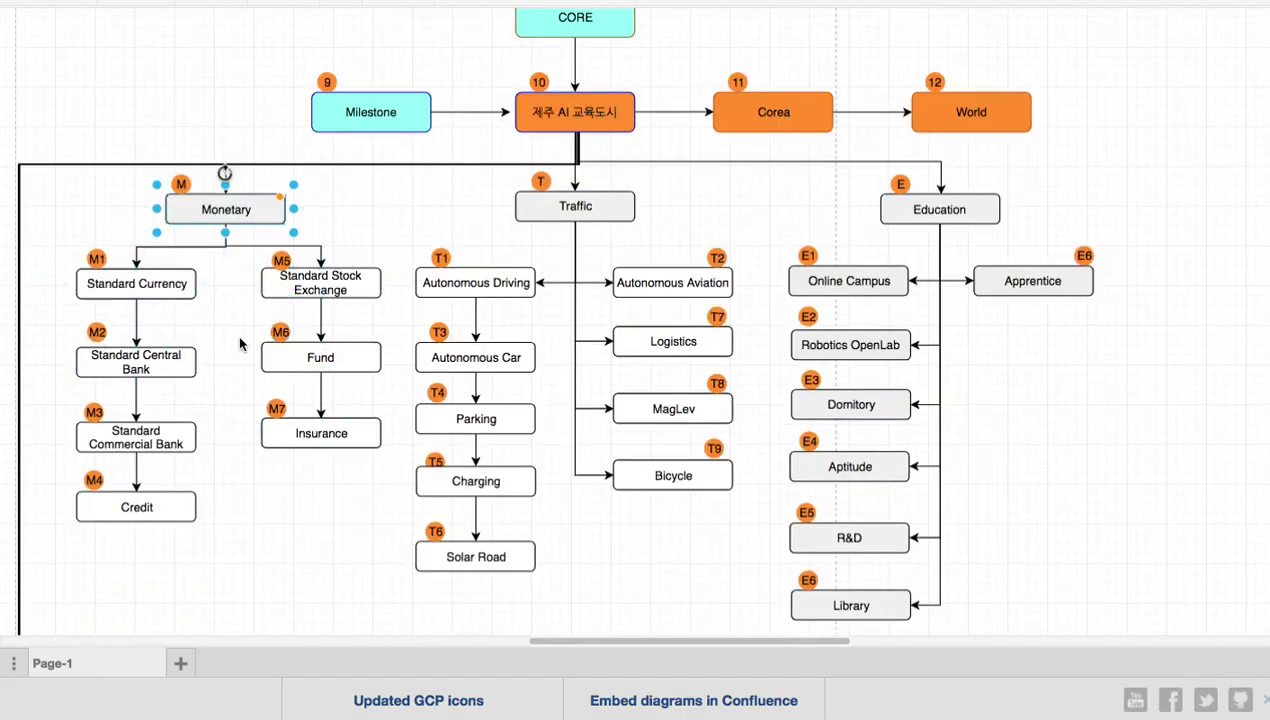
pyautogui.click(568, 204)
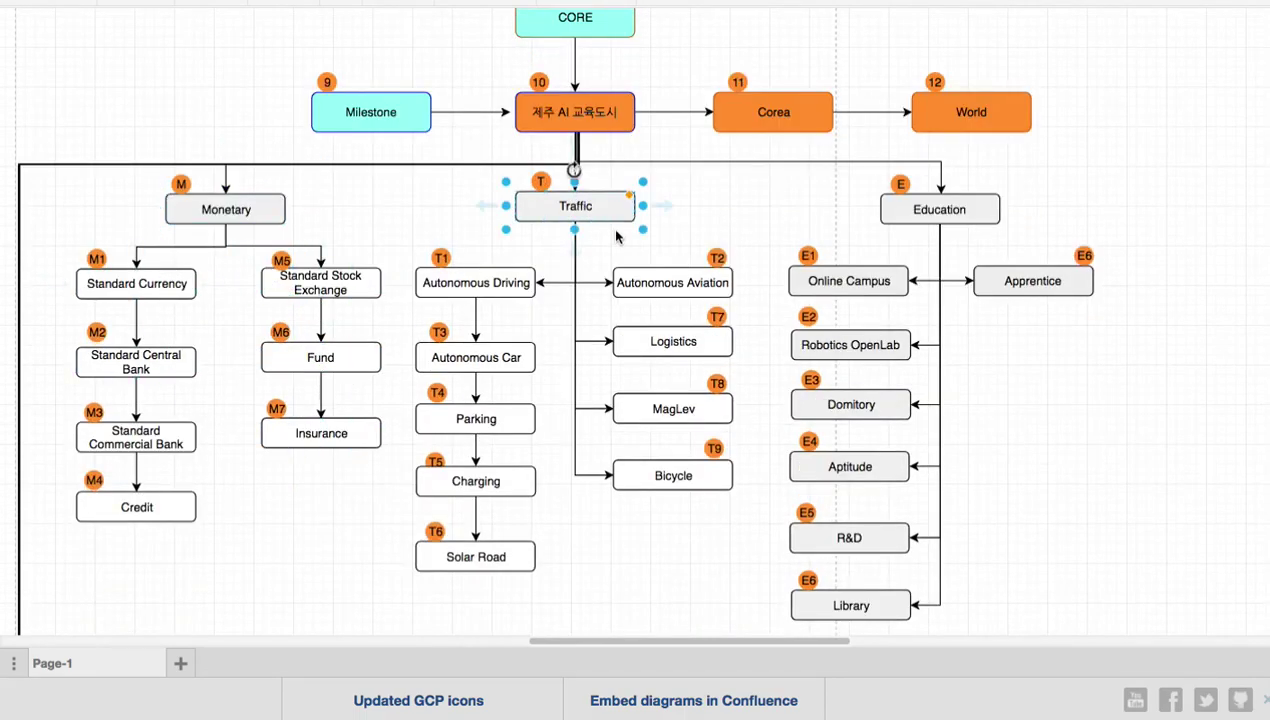
pyautogui.click(477, 285)
pyautogui.click(670, 342)
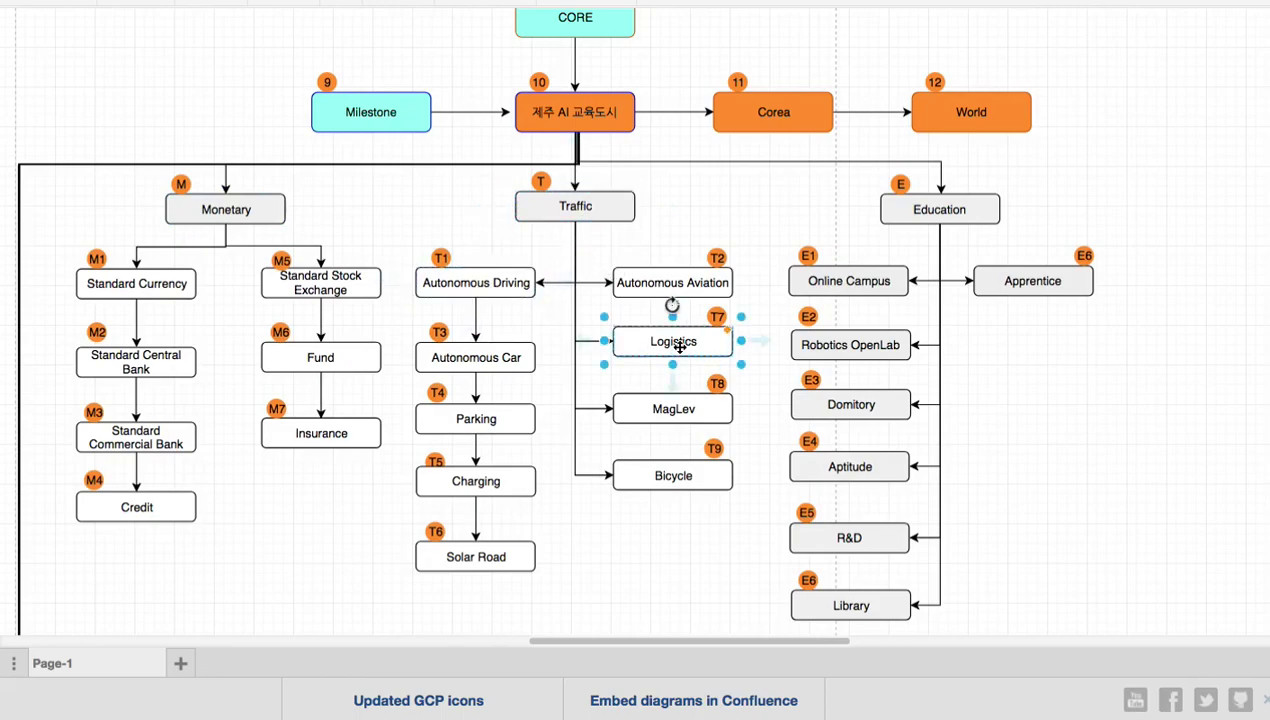
pyautogui.click(665, 406)
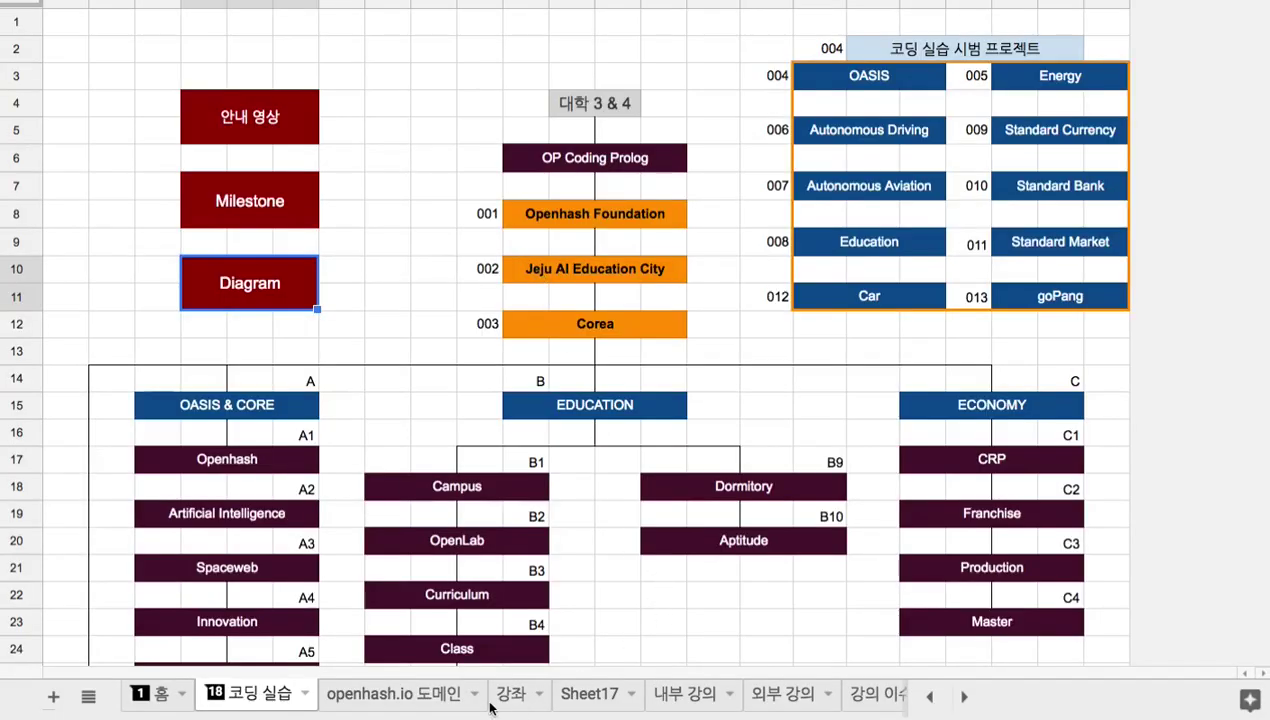
# Switch to Sheet17 in the Google Sheets spreadsheet and enter the title "수풀" in the blue header row
pyautogui.click(587, 693)
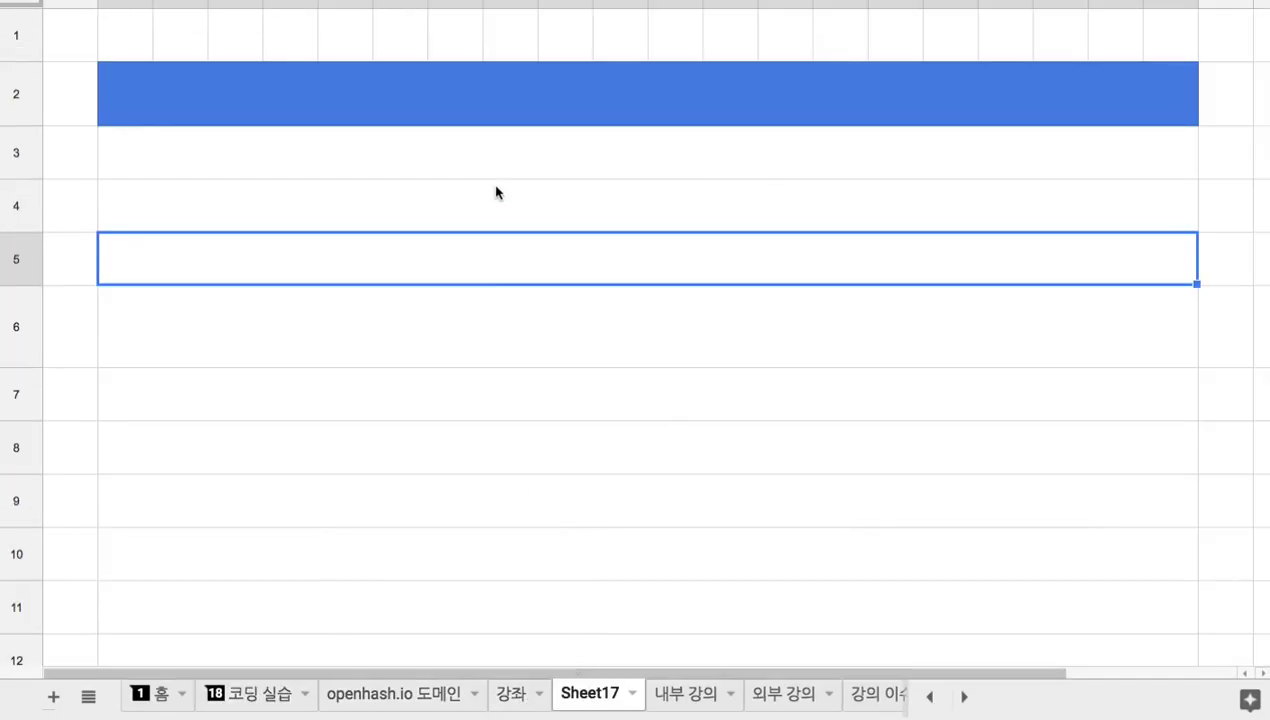
pyautogui.click(580, 108)
pyautogui.write('tn')
pyautogui.press('BackSpace')
pyautogui.write('수풀')
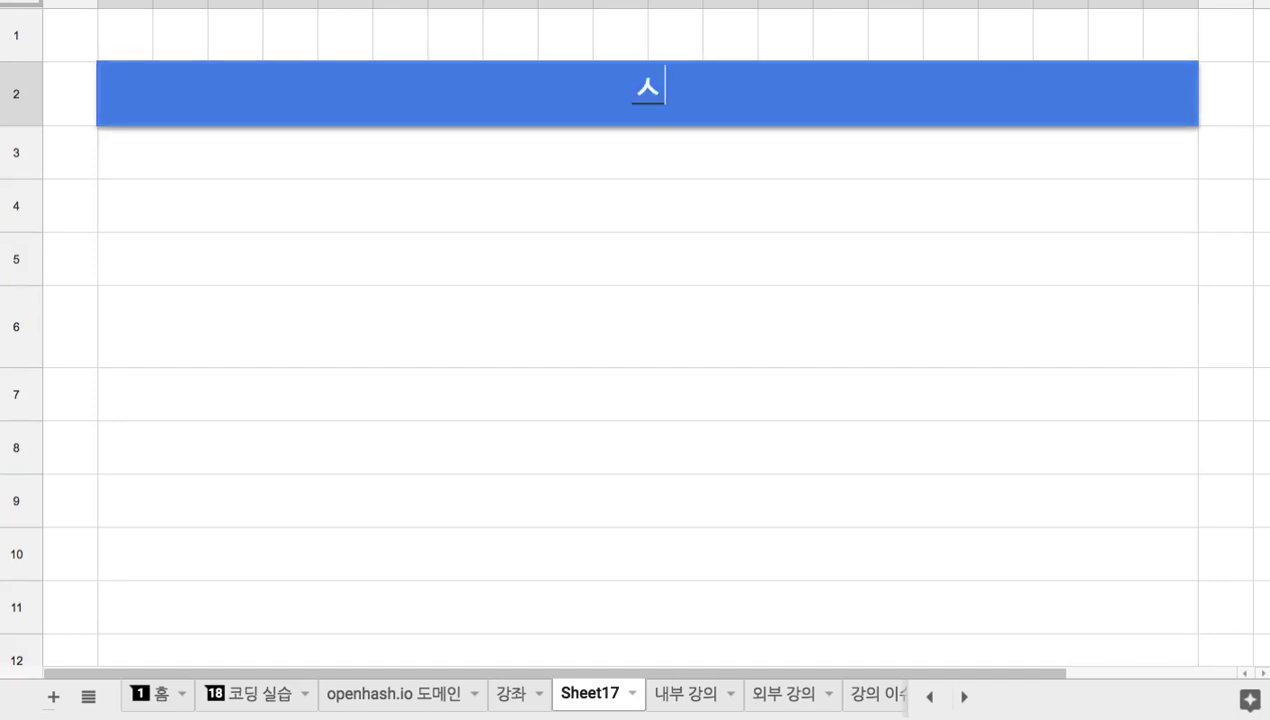
# Enter "1. Openhash Platform => 교육 도시의 두뇌 또는 OS" in row 3
pyautogui.click(468, 166)
pyautogui.write('1, ')
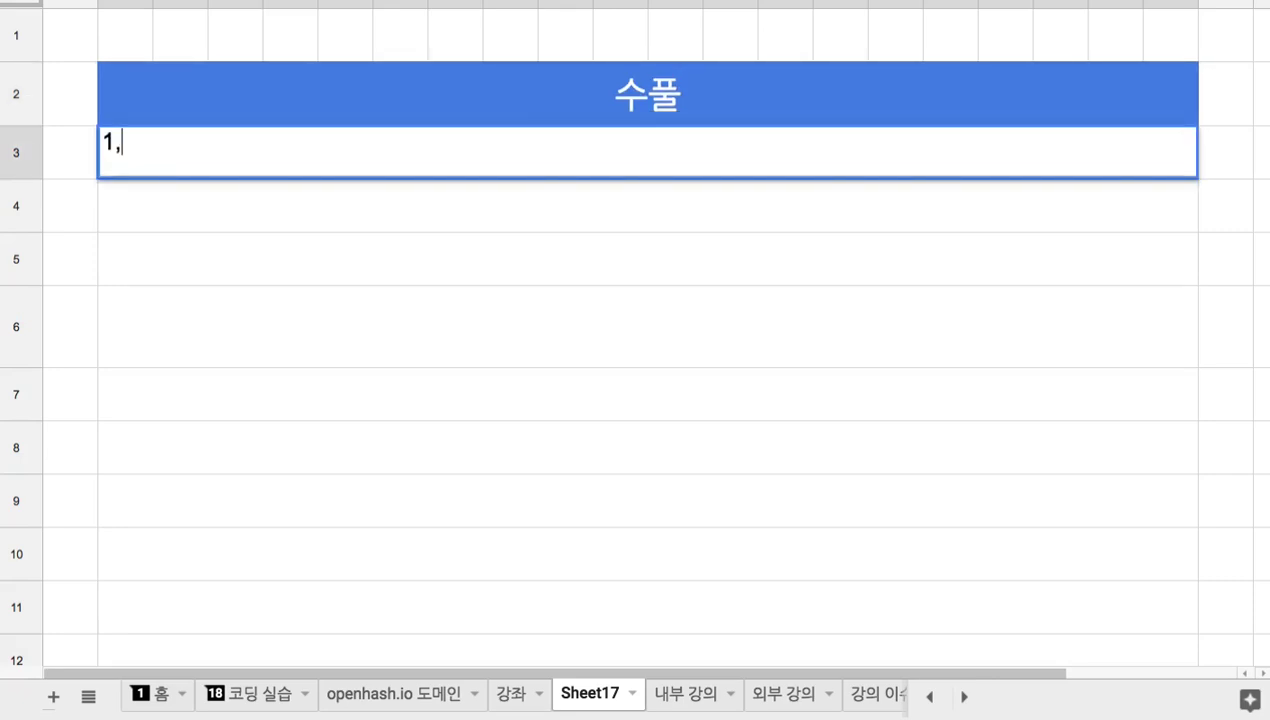
pyautogui.write('==')
pyautogui.press('BackSpace')
pyautogui.press('BackSpace')
pyautogui.press('BackSpace')
pyautogui.press('BackSpace')
pyautogui.write('. Openha')
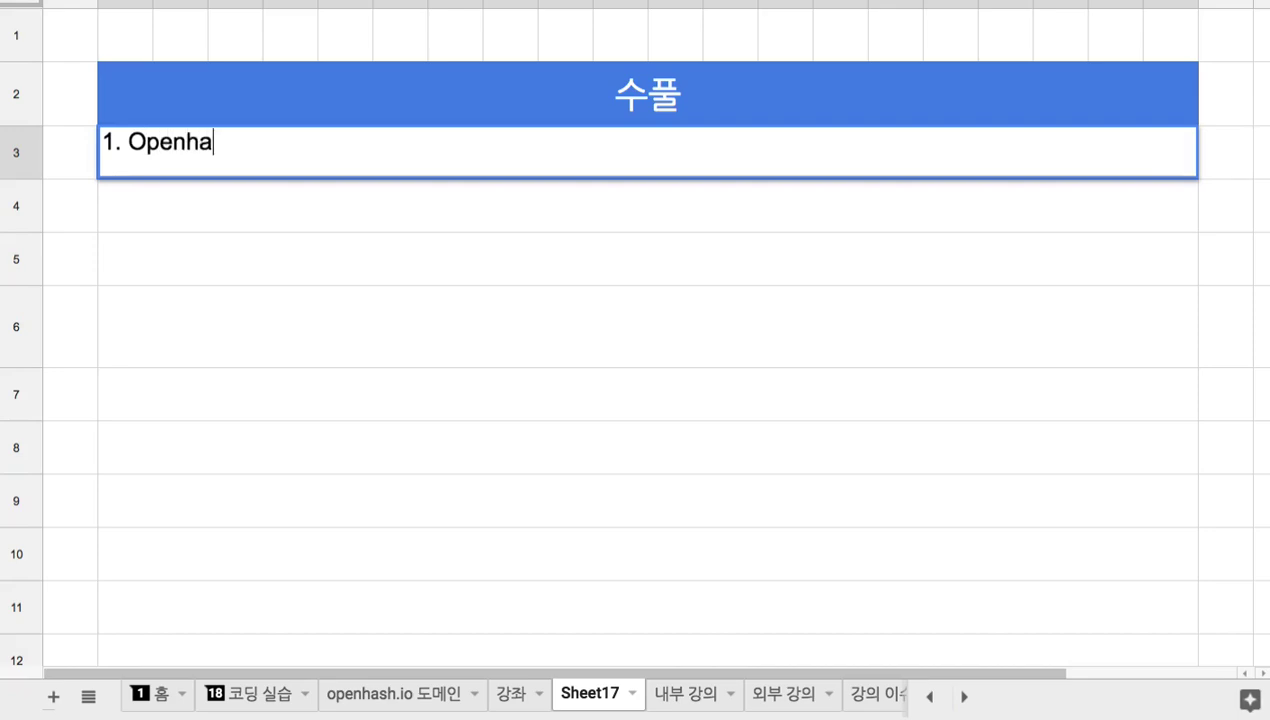
pyautogui.write('sh Plat')
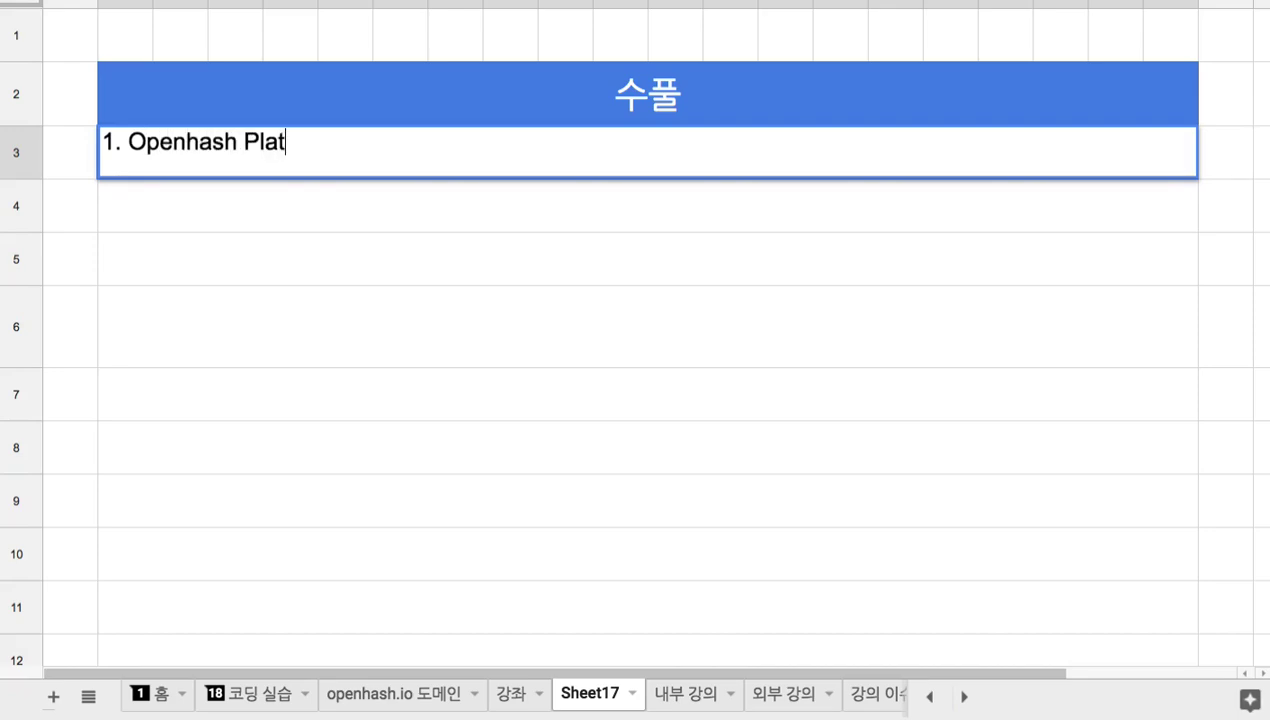
pyautogui.write('form =')
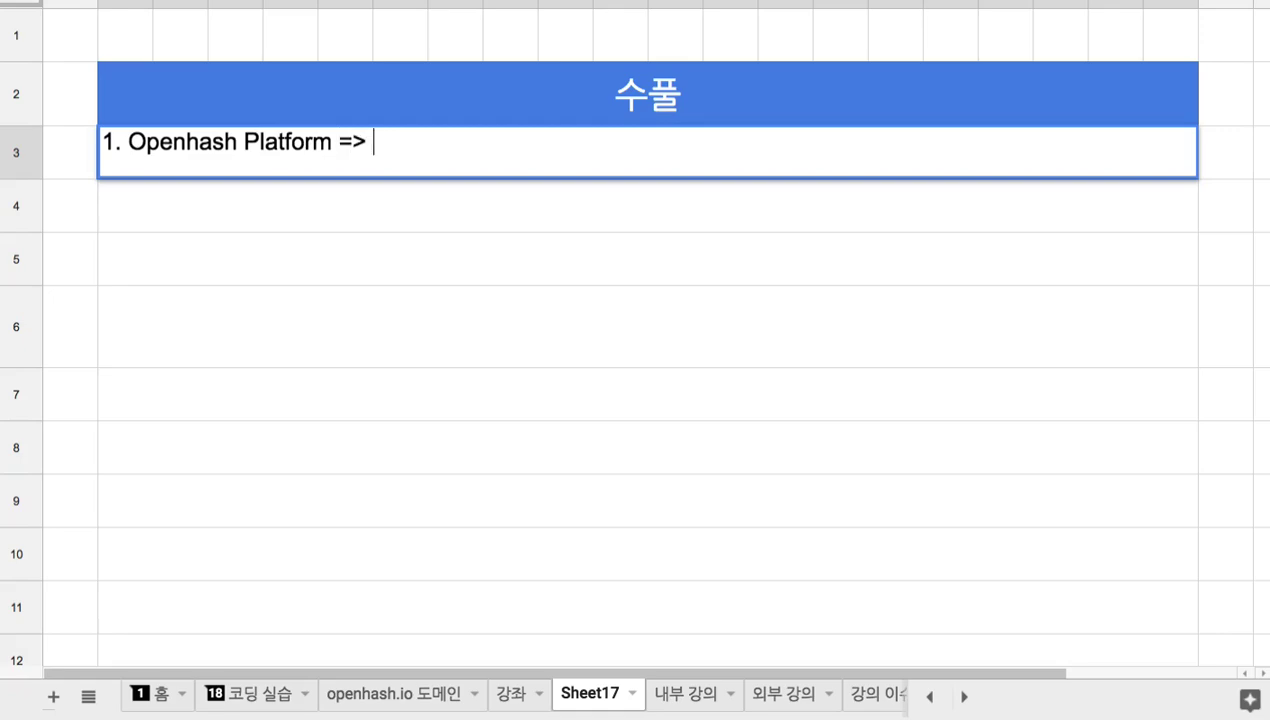
pyautogui.write('> 교육 도시의 두뇌')
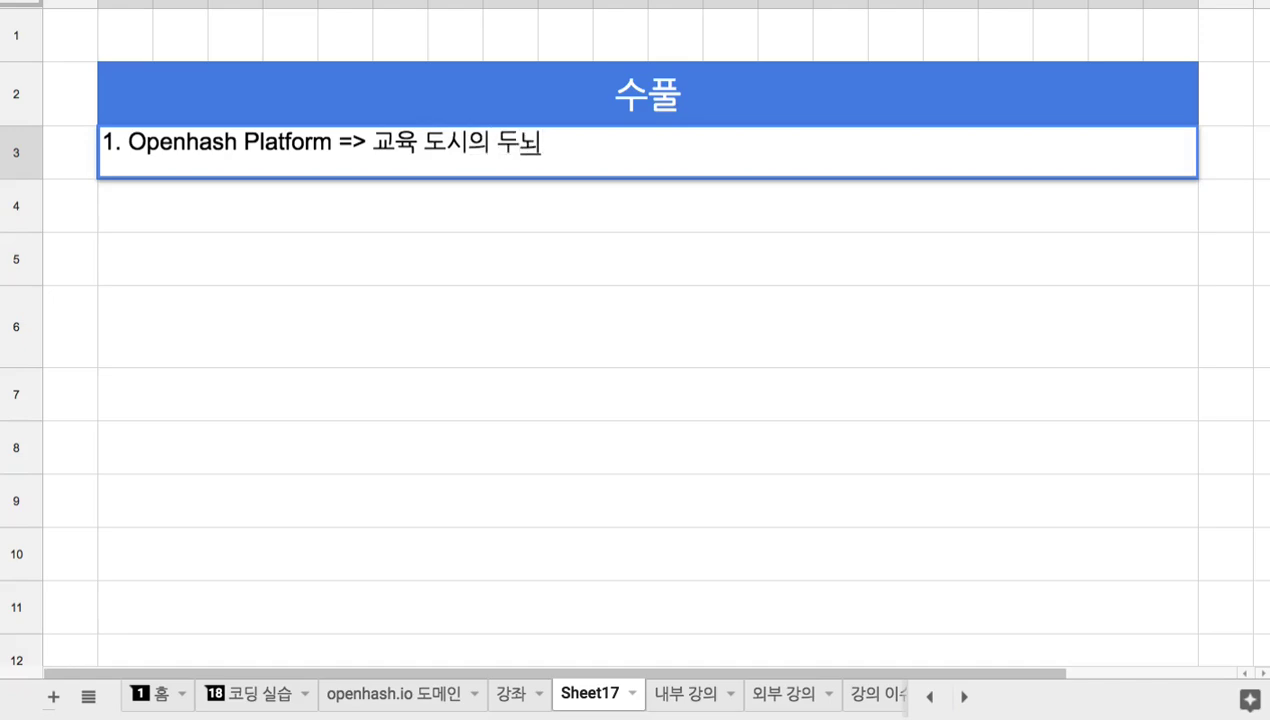
pyautogui.write(' 또는 OS')
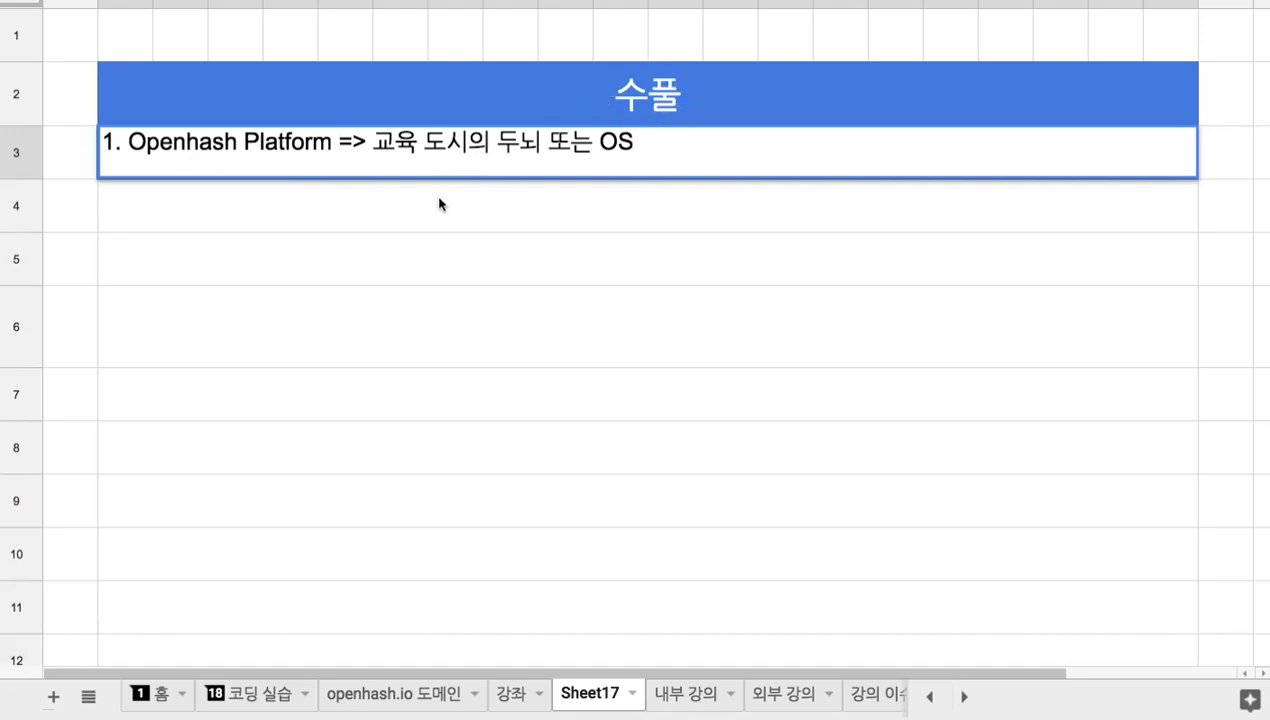
pyautogui.press('Return')
# Enter "2. OP는 수풀 구조" in row 4
pyautogui.write('2. tn')
pyautogui.press('BackSpace')
pyautogui.write('표')
pyautogui.press('BackSpace')
pyautogui.write('OP는 수풀 구조로')
pyautogui.press('BackSpace')
pyautogui.press('BackSpace')
pyautogui.press('Return')
# Enter "3. 수풀은 서로 엮이는 것: 하위 수풀 => 상위 수풀" in row 5
pyautogui.write('3. 수')
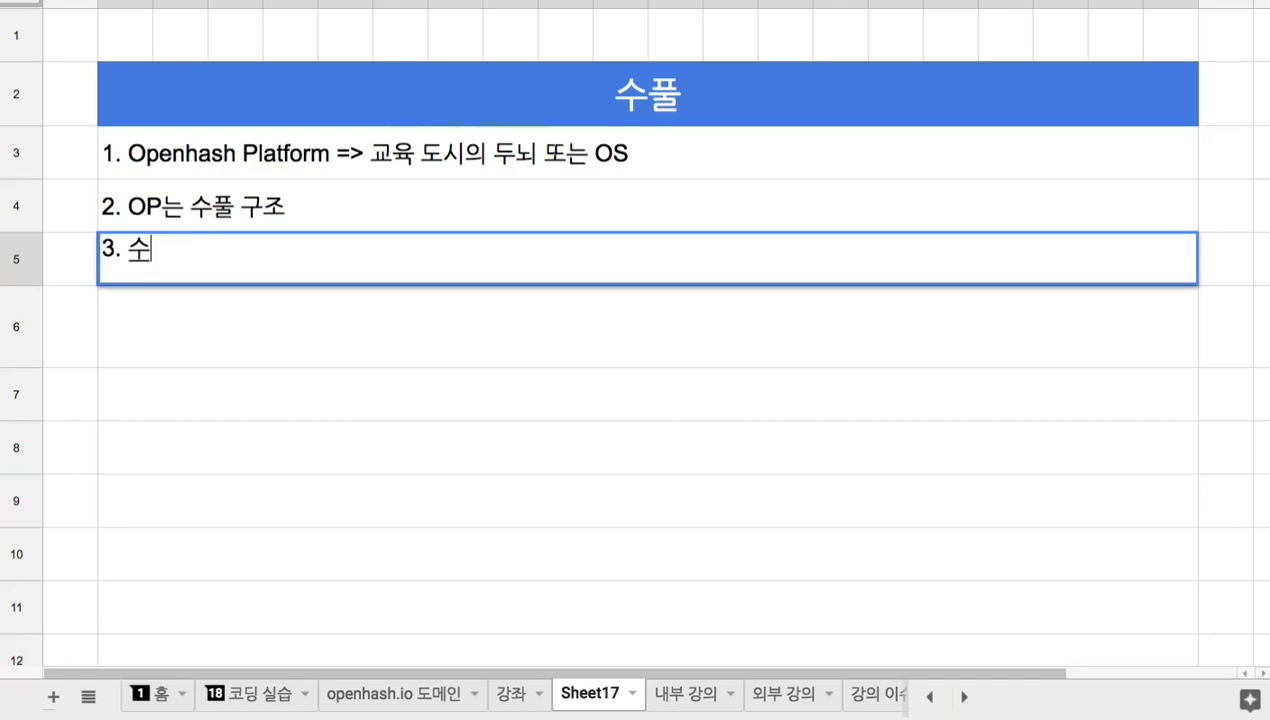
pyautogui.write('풀은 설로 ')
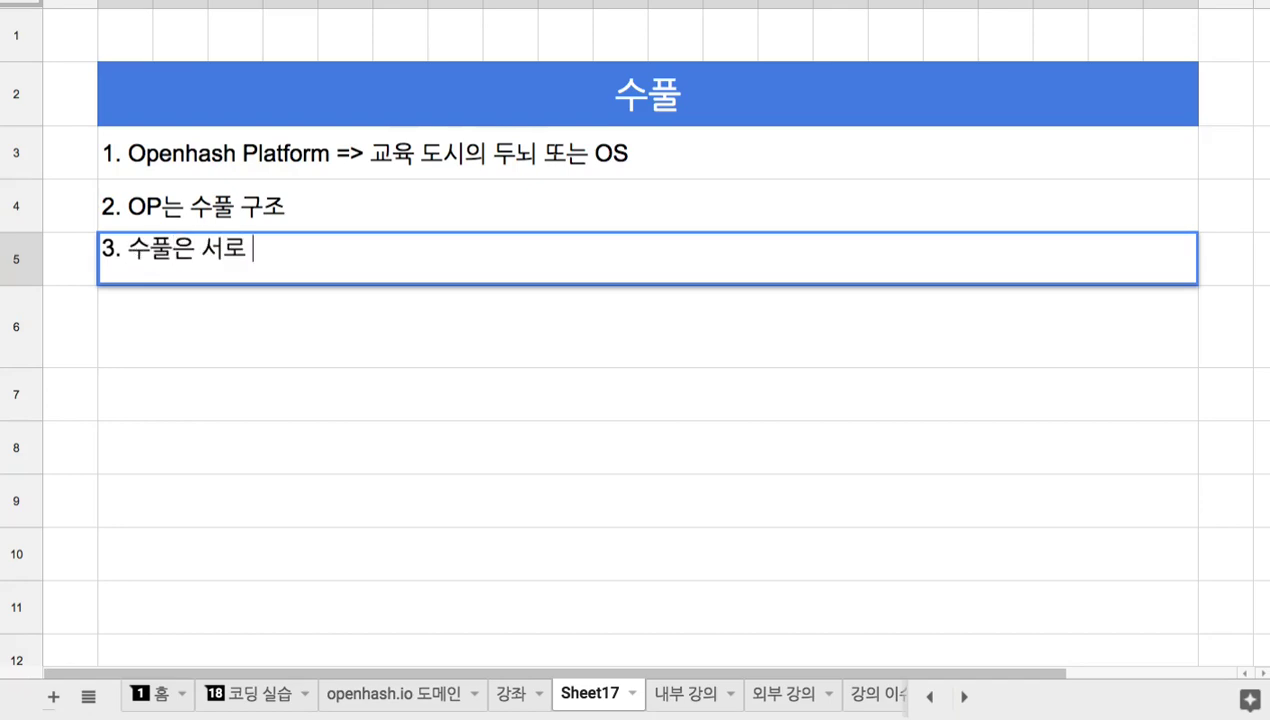
pyautogui.write('엮이는 것')
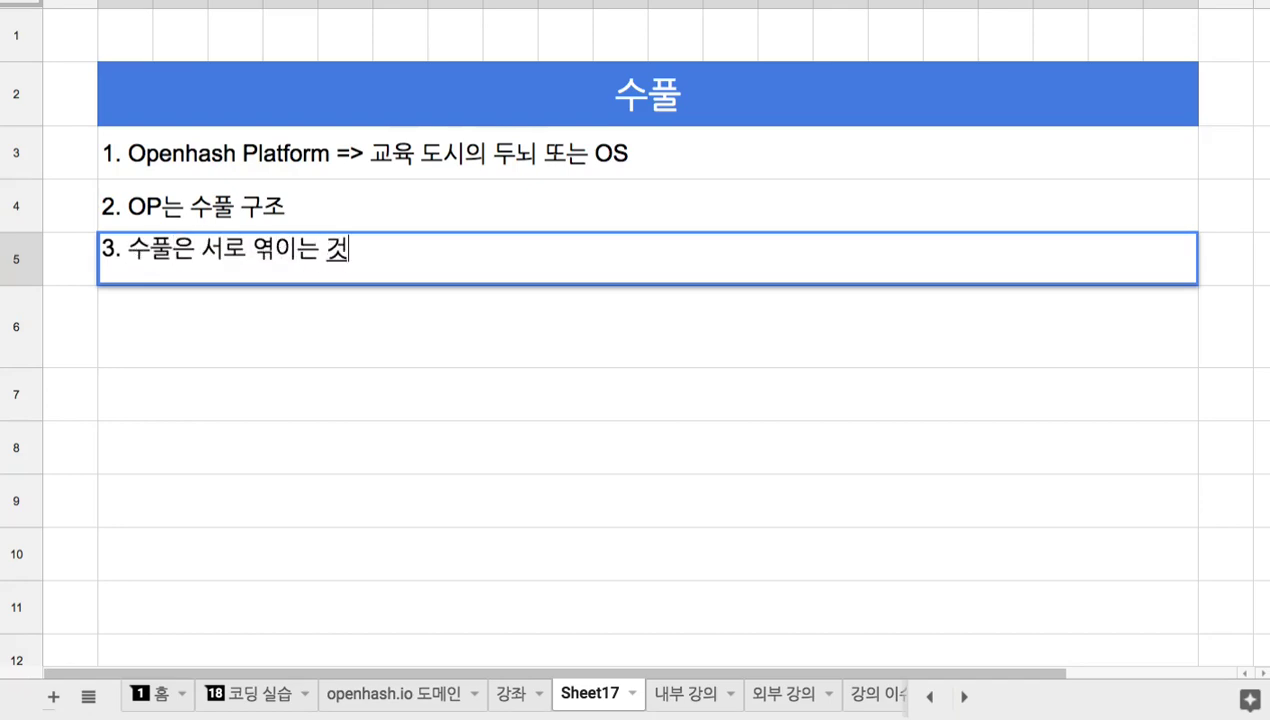
pyautogui.write(': 하위 수풀')
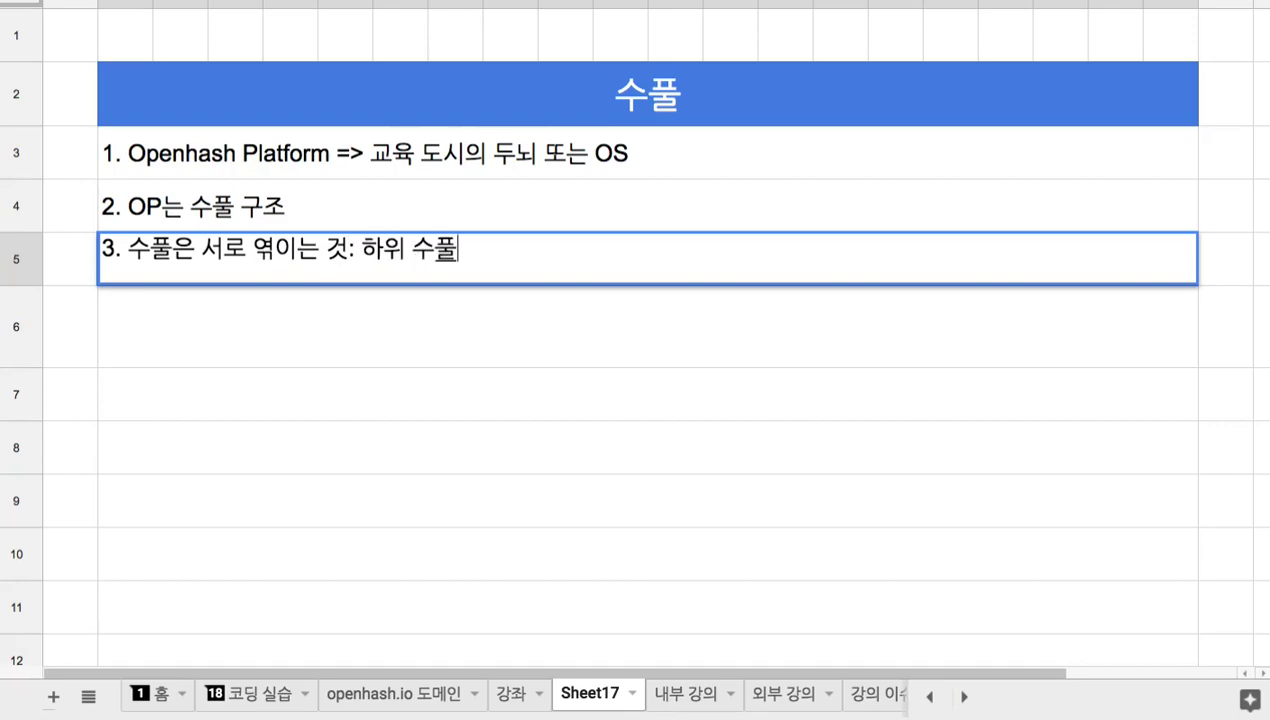
pyautogui.write(' => 상위 수')
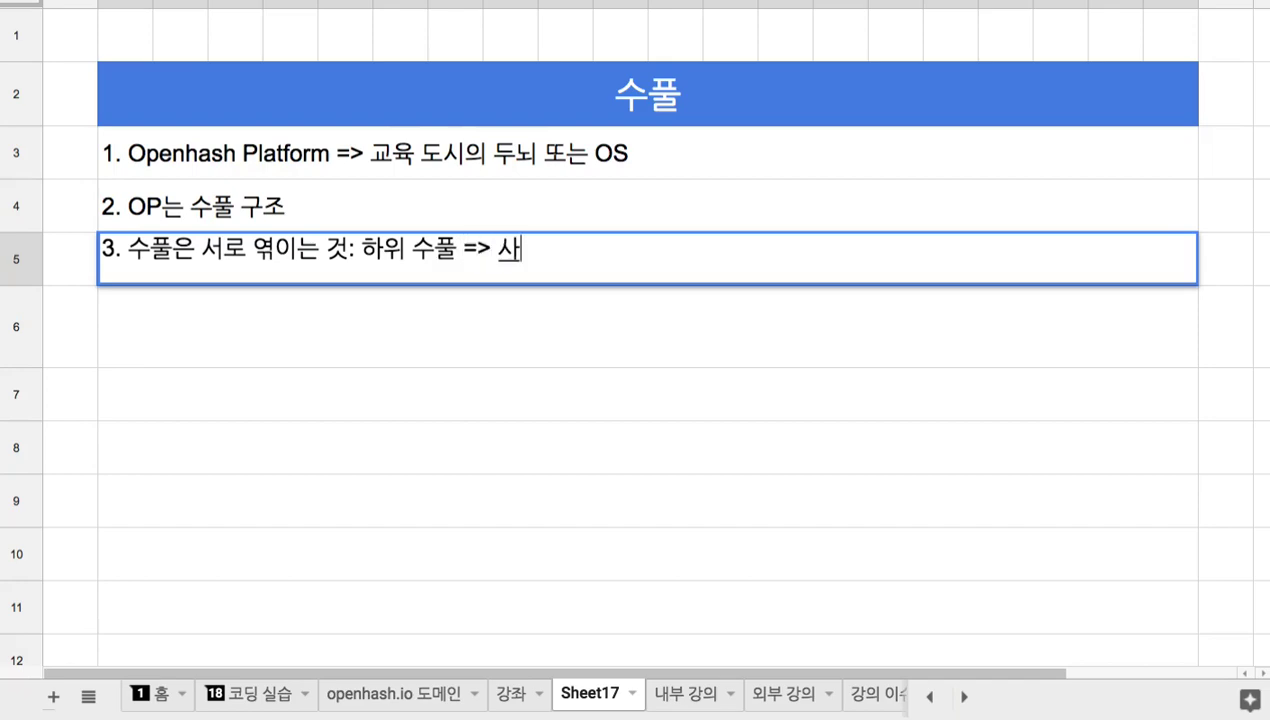
pyautogui.write('풀')
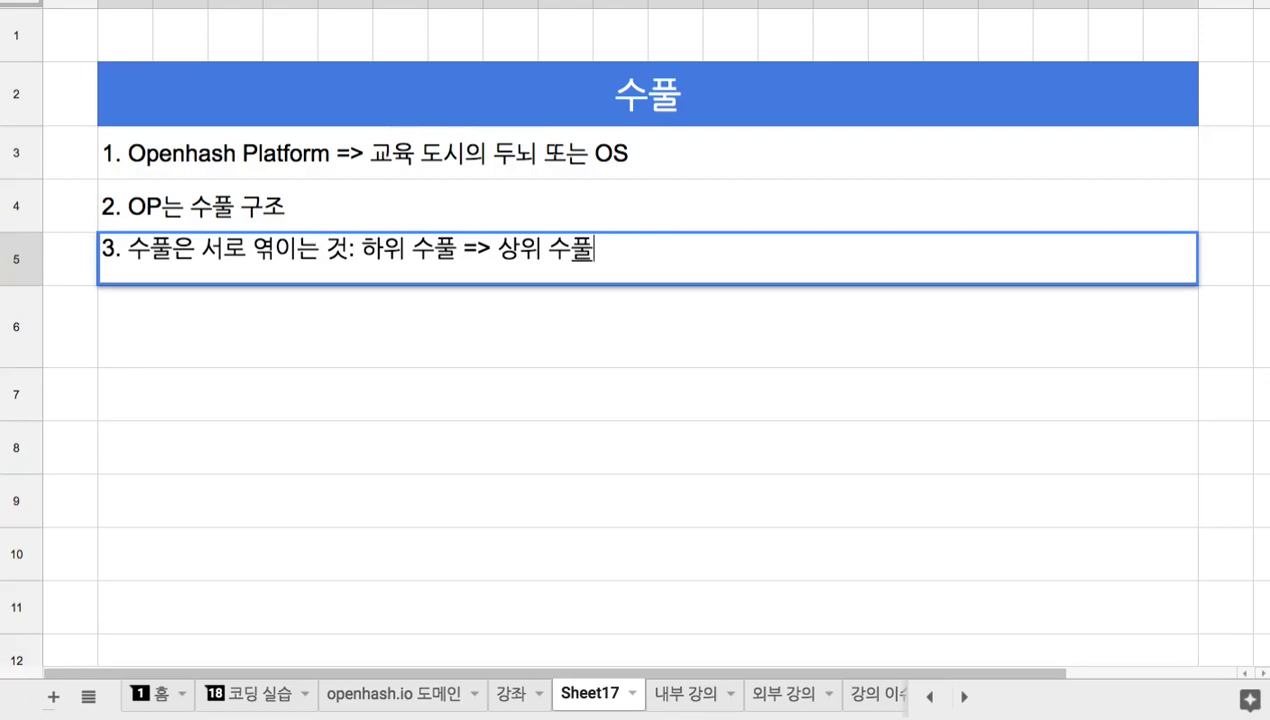
# Move "하위 수풀 => 상위 수풀" from row 5 to row 6 as item "1)" and reduce row 6's height to match its neighbours
pyautogui.hotkey('alt', 'shift', 'Left')
pyautogui.hotkey('alt', 'shift', 'Left')
pyautogui.hotkey('alt', 'shift', 'Left')
pyautogui.hotkey('alt', 'shift', 'Left')
pyautogui.hotkey('alt', 'shift', 'Left')
pyautogui.press('super+c')
pyautogui.press('BackSpace')
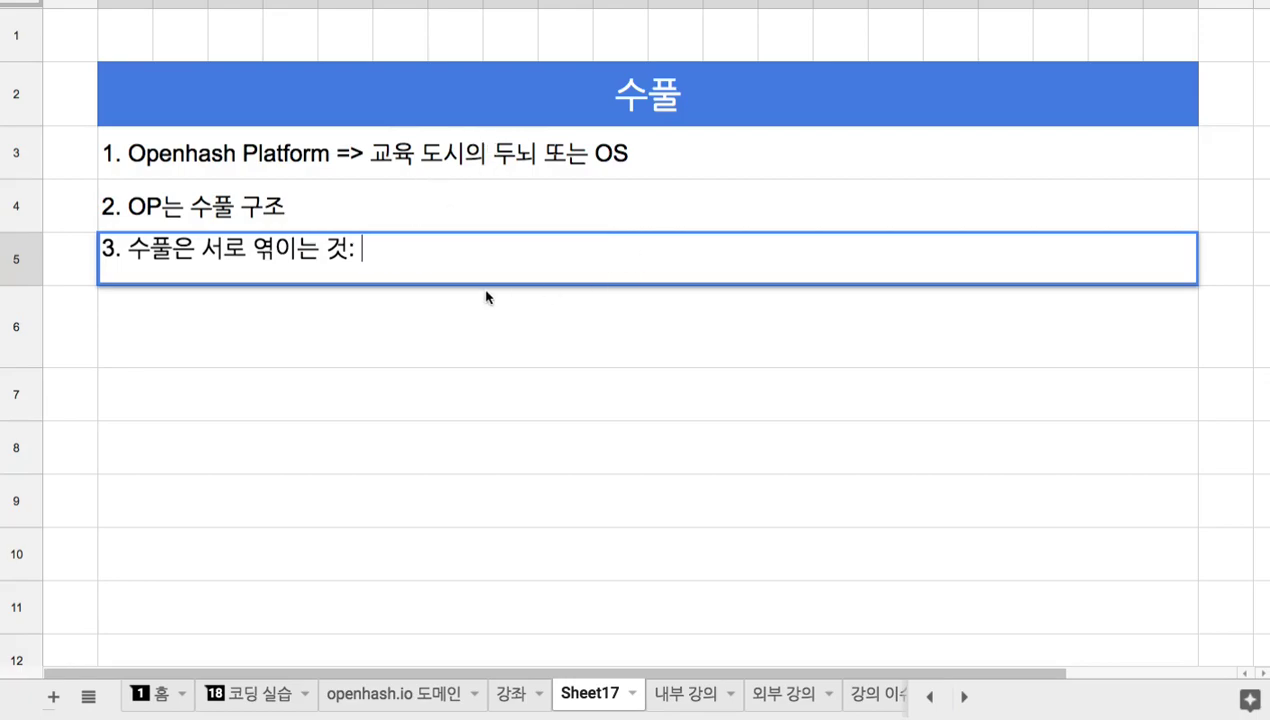
pyautogui.press('Return')
pyautogui.write('1')
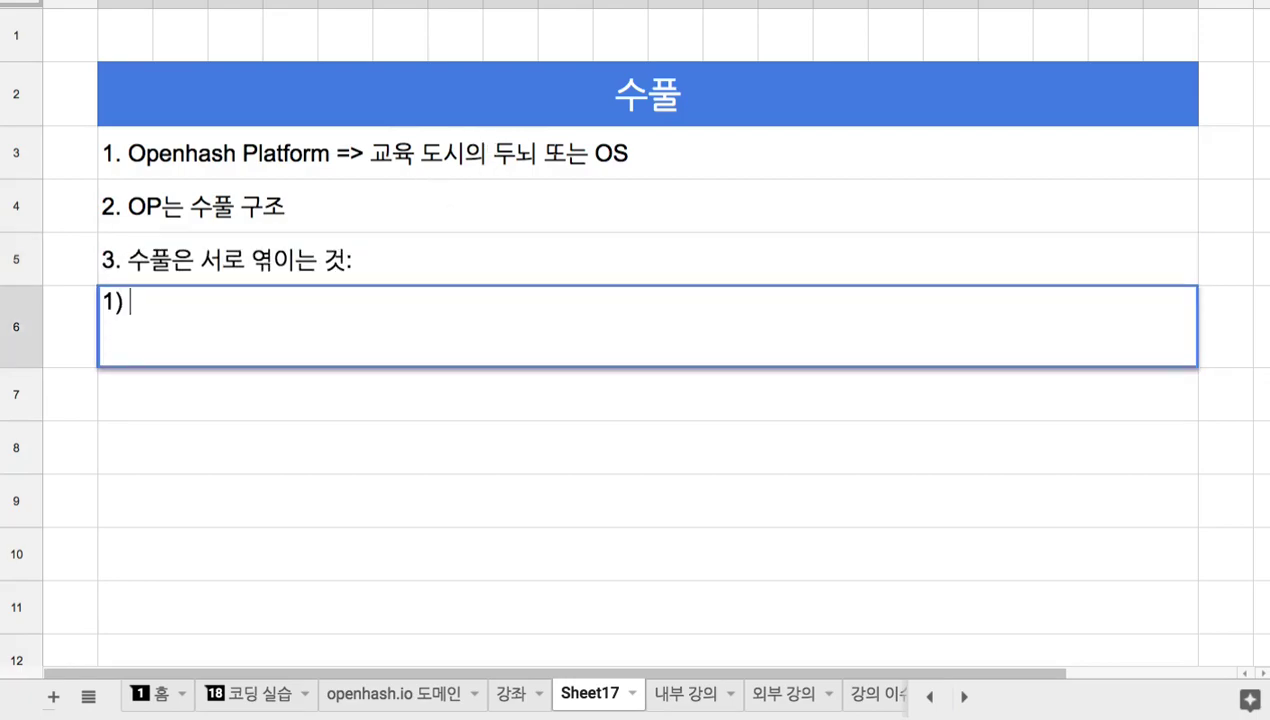
pyautogui.write(')')
pyautogui.press('super+v')
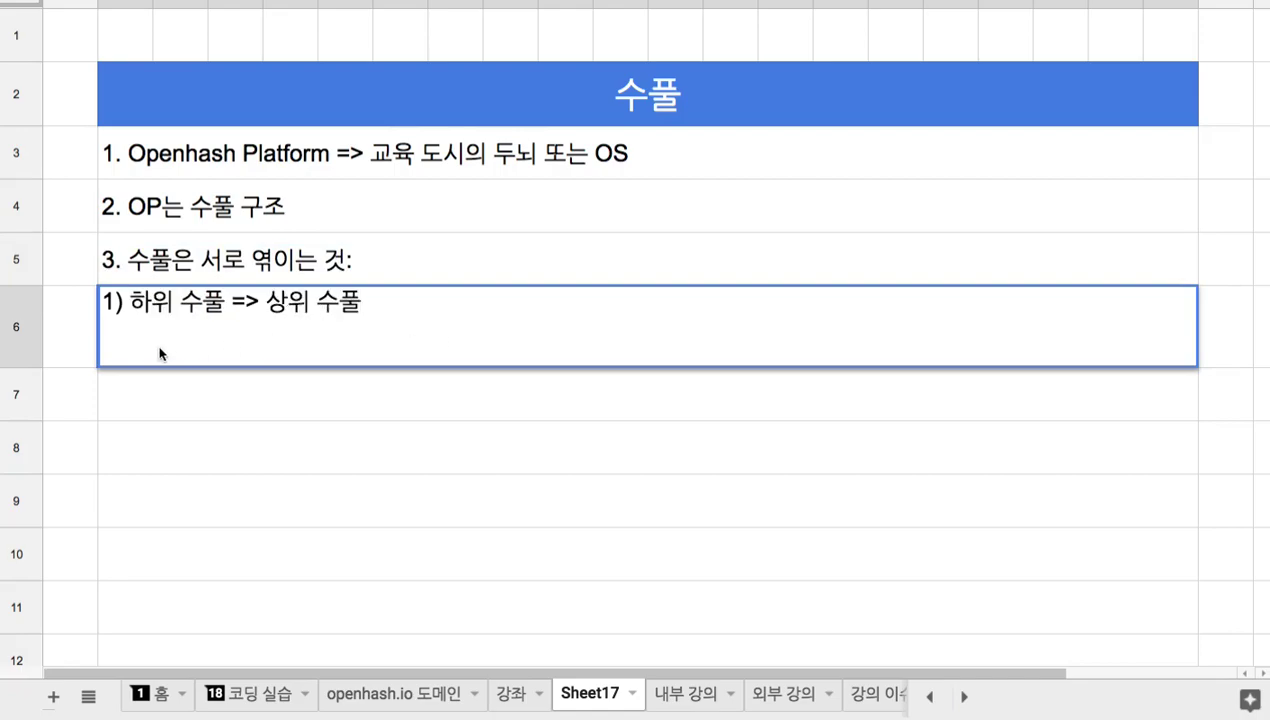
pyautogui.moveTo(35, 367); pyautogui.dragTo(35, 338)
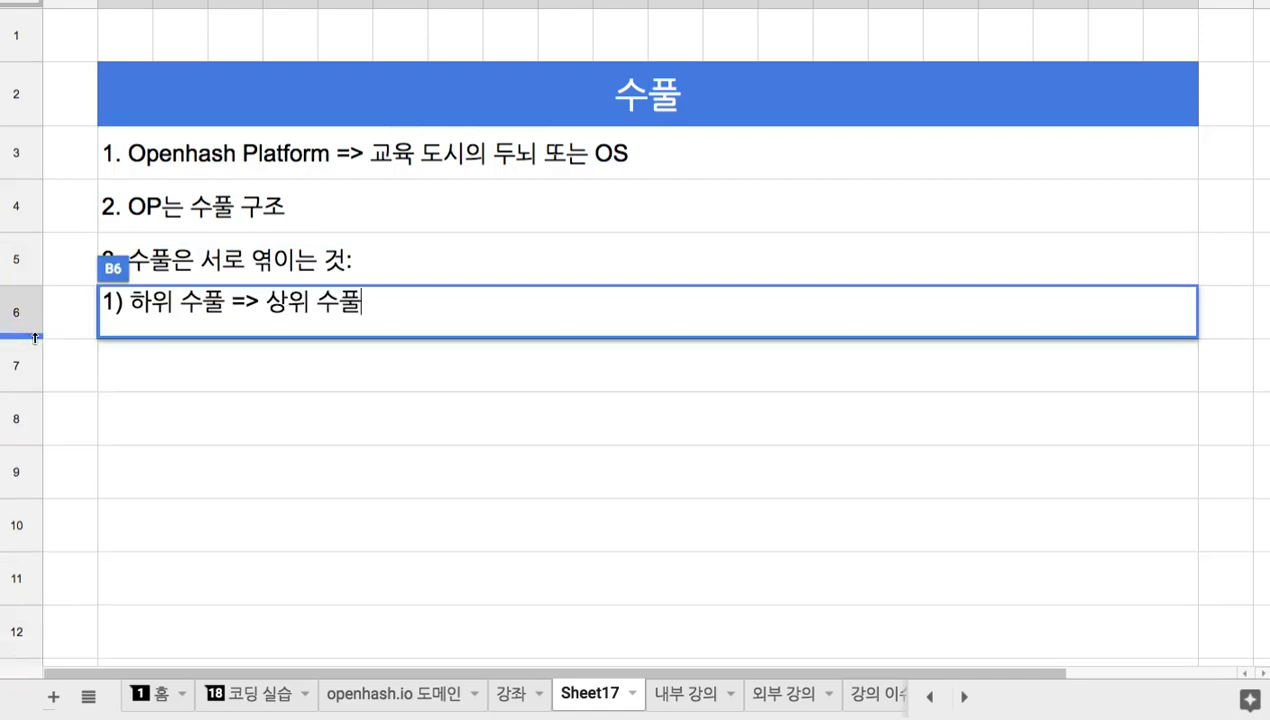
# Enter "2) 하나의 하위 수풀이 동시에 두 개의 상위 수풀에 엮이기도 한다." in row 7
pyautogui.click(125, 366)
pyautogui.write('2')
pyautogui.write(') 항')
pyautogui.write('ㅢ')
pyautogui.press('BackSpace')
pyautogui.press('BackSpace')
pyautogui.write('나의')
pyautogui.write(' 하위 수풀이 ')
pyautogui.write('동시에 두 개의 ')
pyautogui.write('상위 수풀')
pyautogui.write('에 엮이는 거')
pyautogui.write('ㅅ')
pyautogui.press('BackSpace')
pyautogui.press('BackSpace')
pyautogui.press('BackSpace')
pyautogui.press('BackSpace')
pyautogui.press('BackSpace')
pyautogui.write('길')
pyautogui.press('BackSpace')
pyautogui.write('도 한다.')
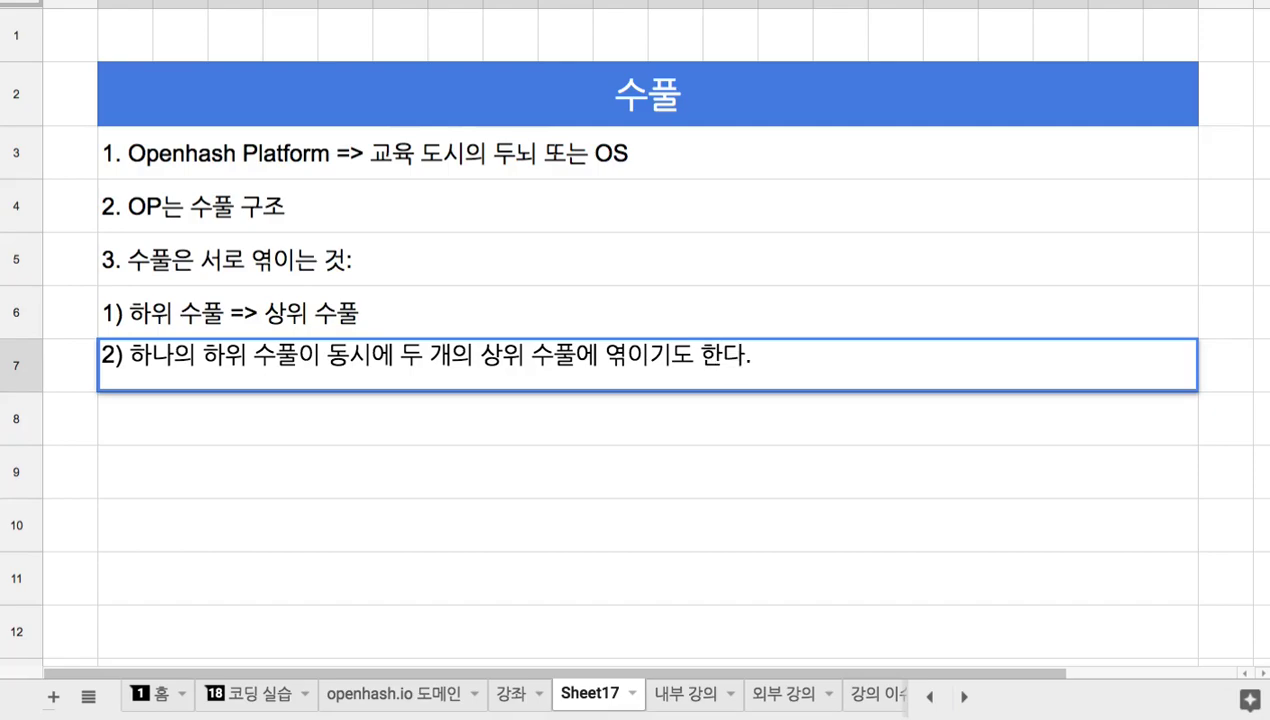
# Reword item 1) in row 6 as "1) 하위 수풀은 기본적으로 상위 수풀에 엮인다."
pyautogui.doubleClick(241, 321)
pyautogui.moveTo(228, 305); pyautogui.dragTo(256, 307)
pyautogui.write('은 기본적으로')
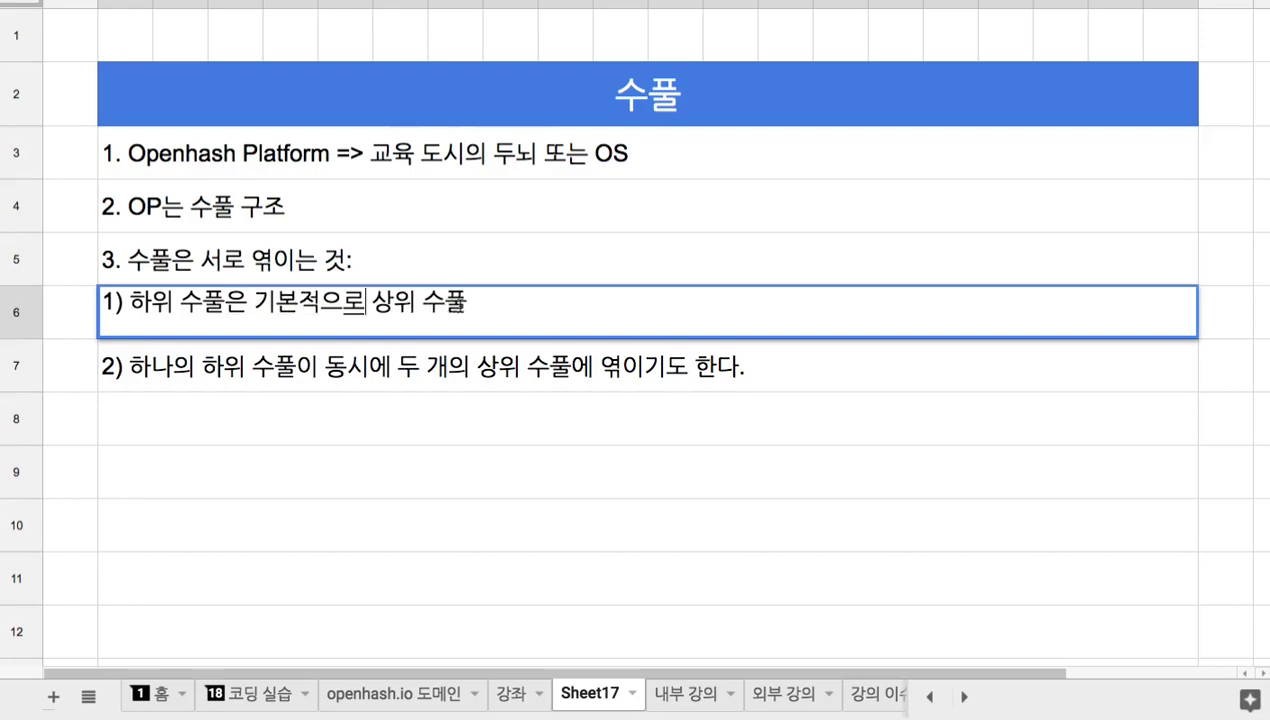
pyautogui.write('에 엮인다.')
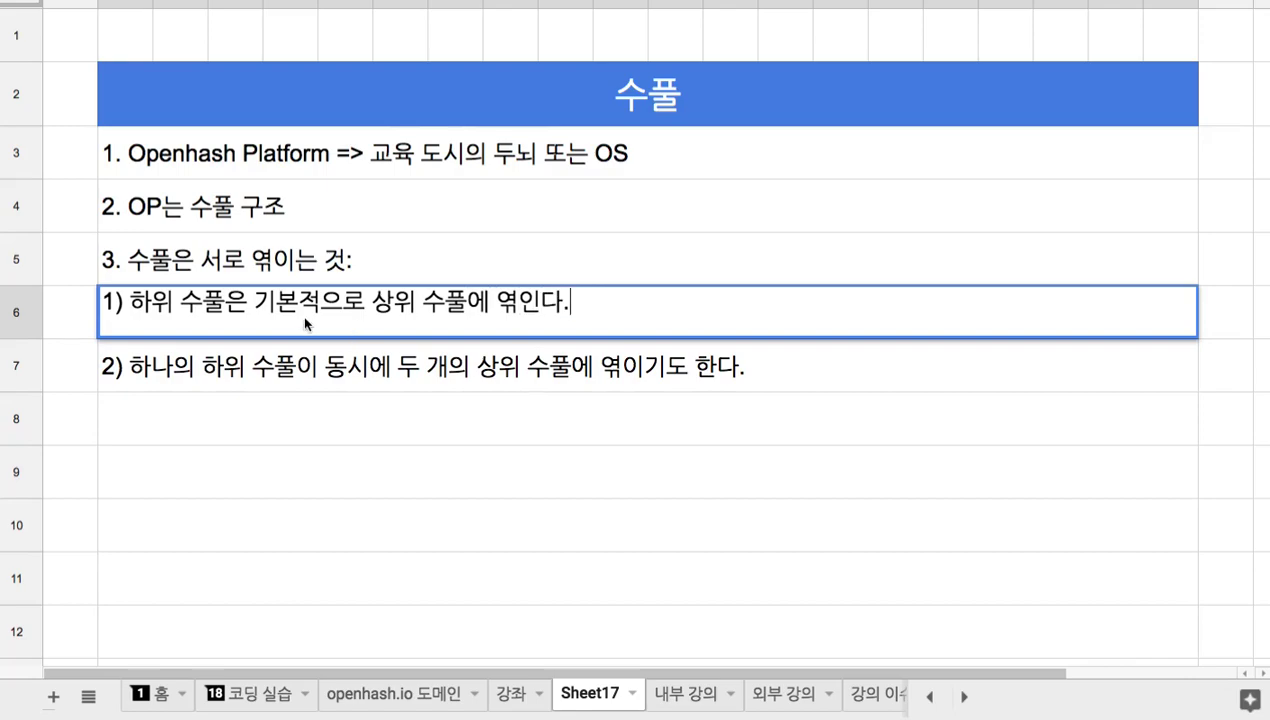
# Insert "수직 엮임 =" after the number of item 1) in row 6
pyautogui.write('수직 옆')
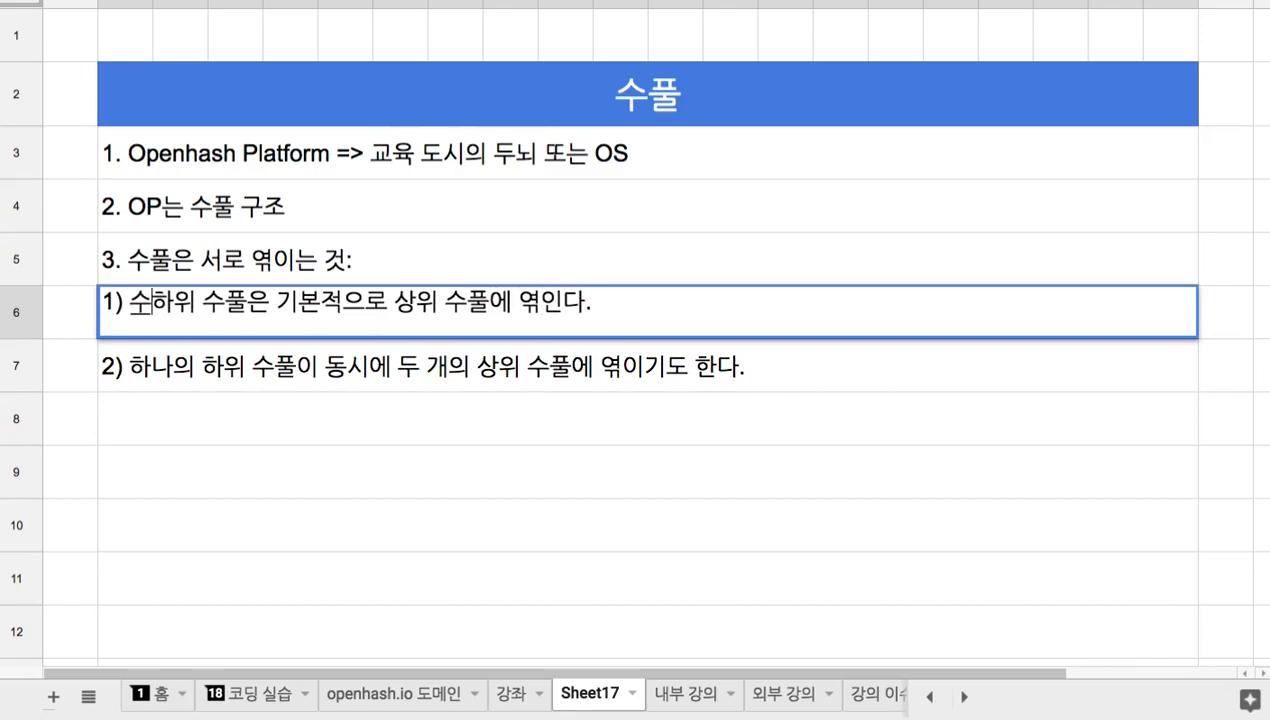
pyautogui.write('임')
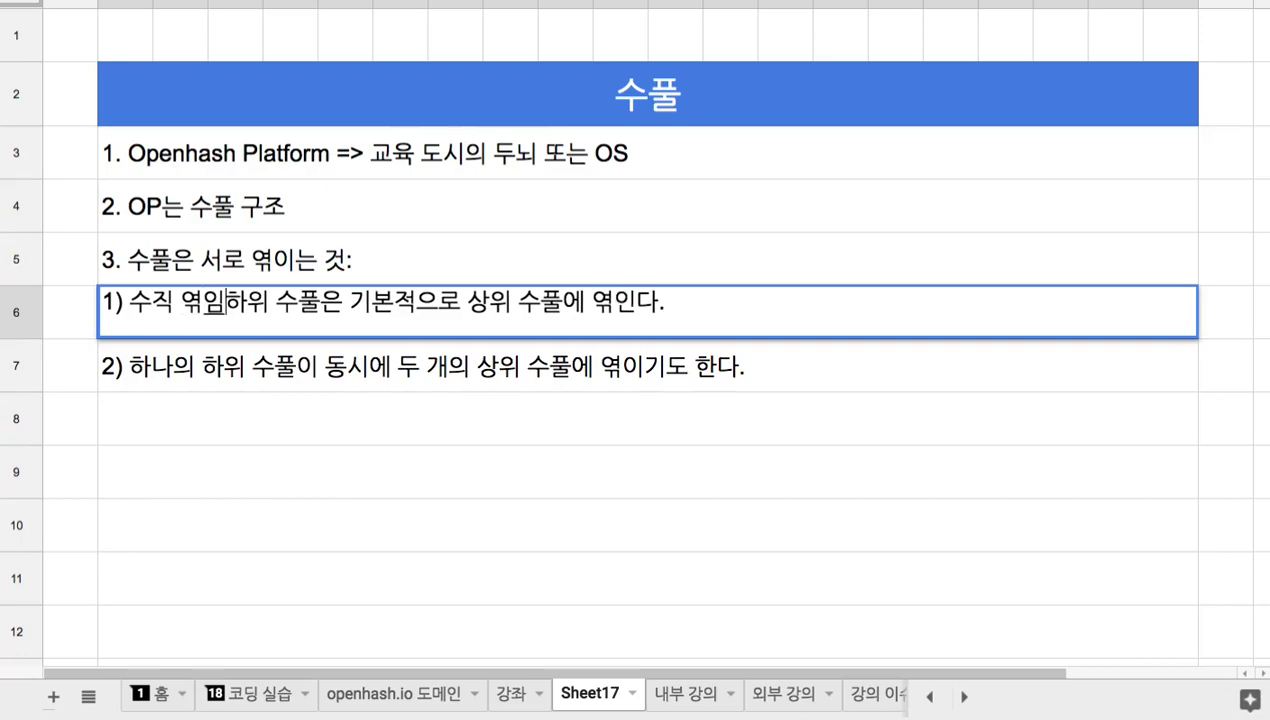
pyautogui.write(' =')
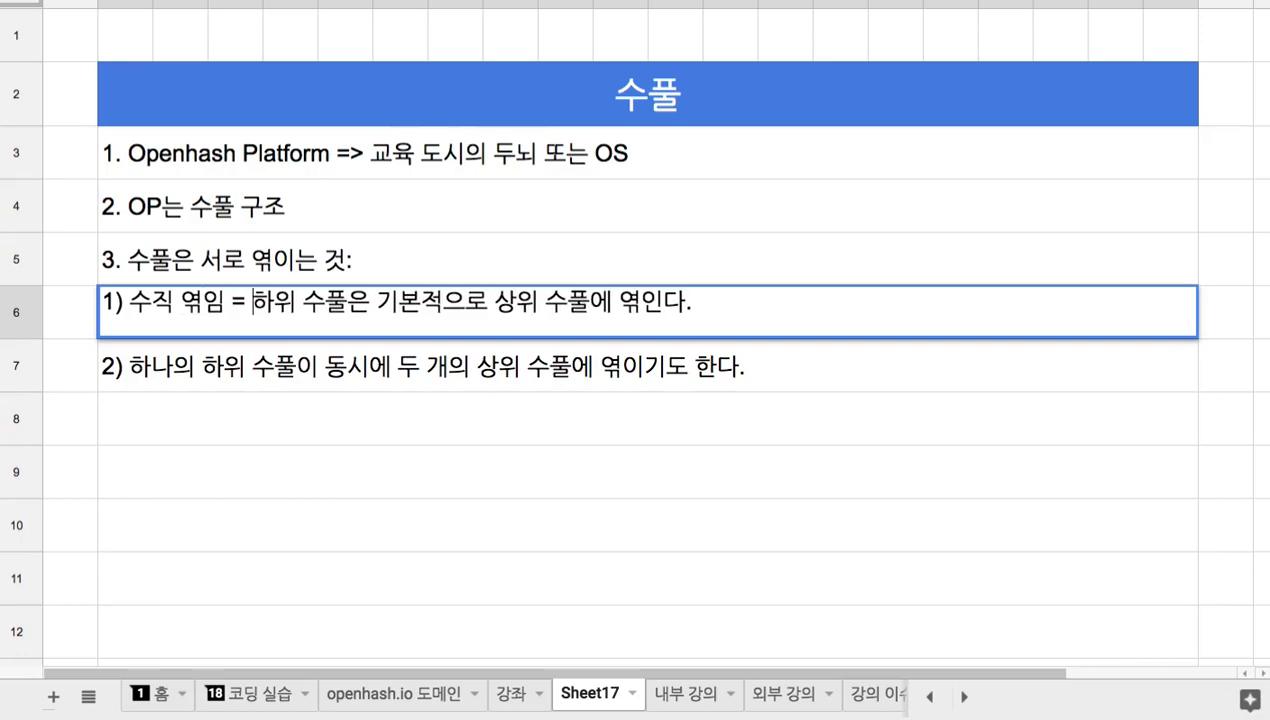
# Insert "수평 엮임 =" after the number of item 2) in row 7
pyautogui.doubleClick(134, 362)
pyautogui.write('수평')
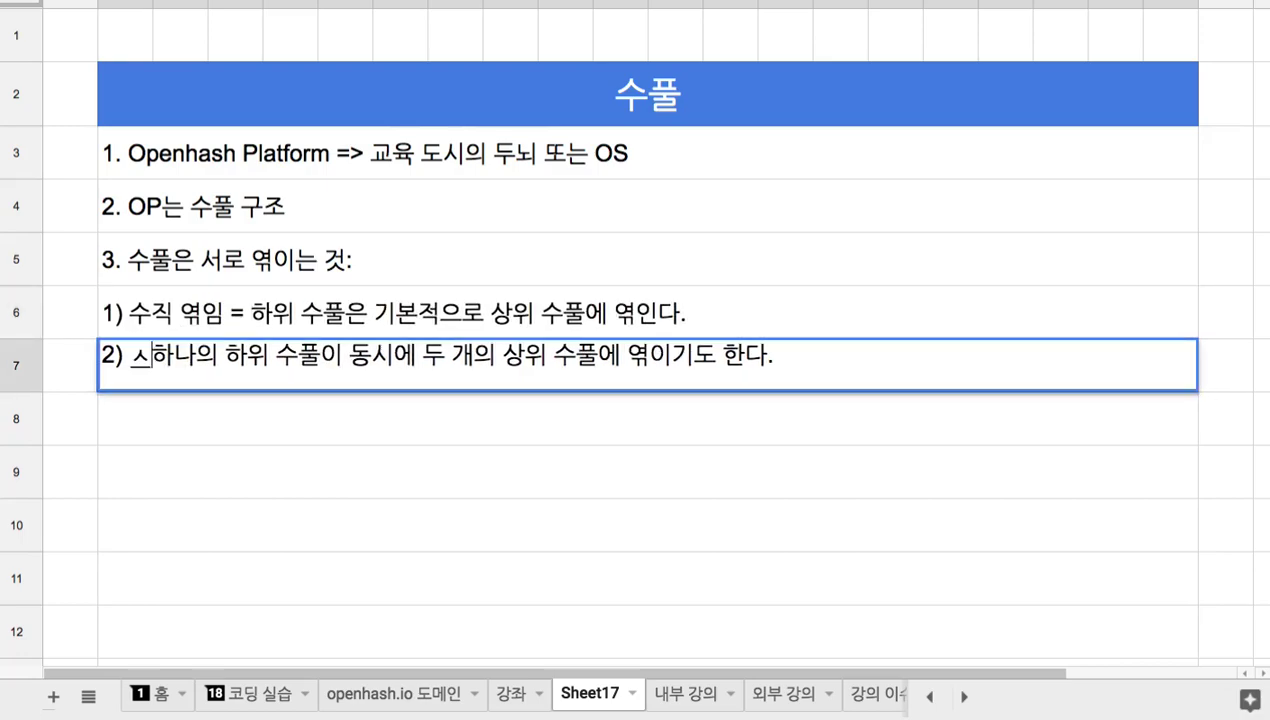
pyautogui.write(' 엮임 ')
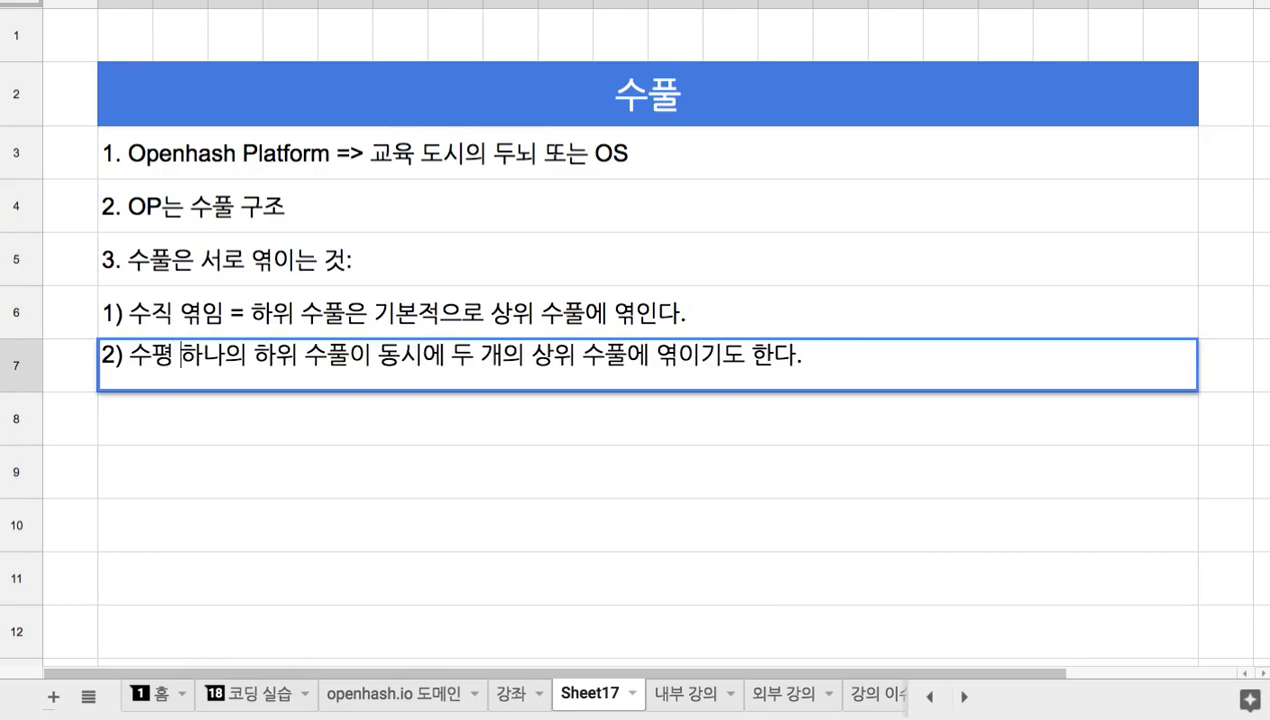
pyautogui.write('=')
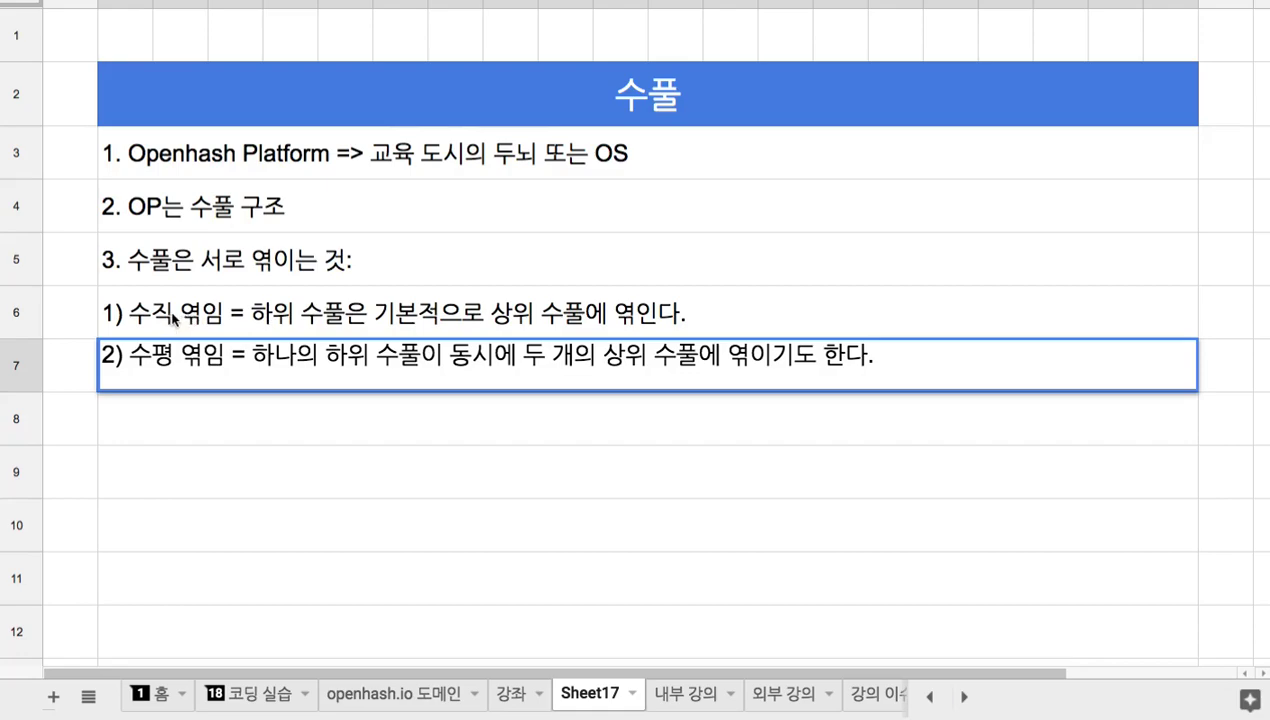
# Open note 3 in row 5 for editing and highlight "엮이" in its text
pyautogui.click(327, 268)
pyautogui.press('Return')
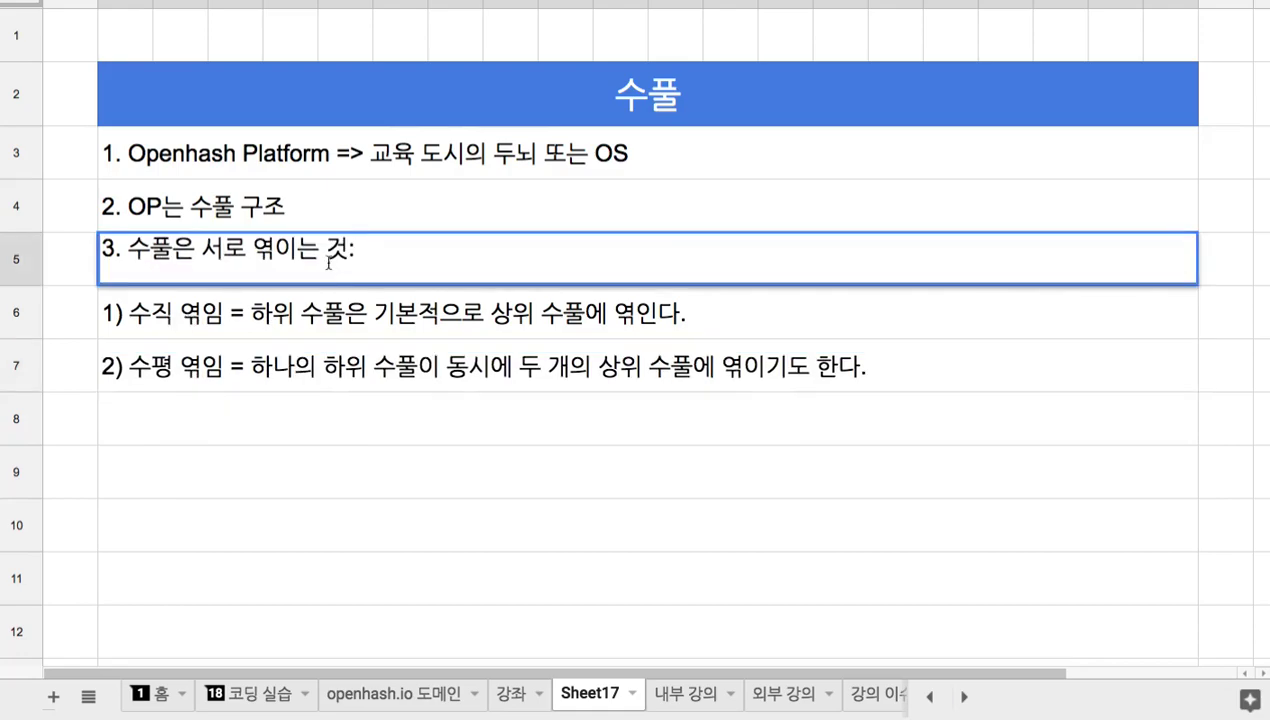
pyautogui.moveTo(253, 248); pyautogui.dragTo(296, 248)
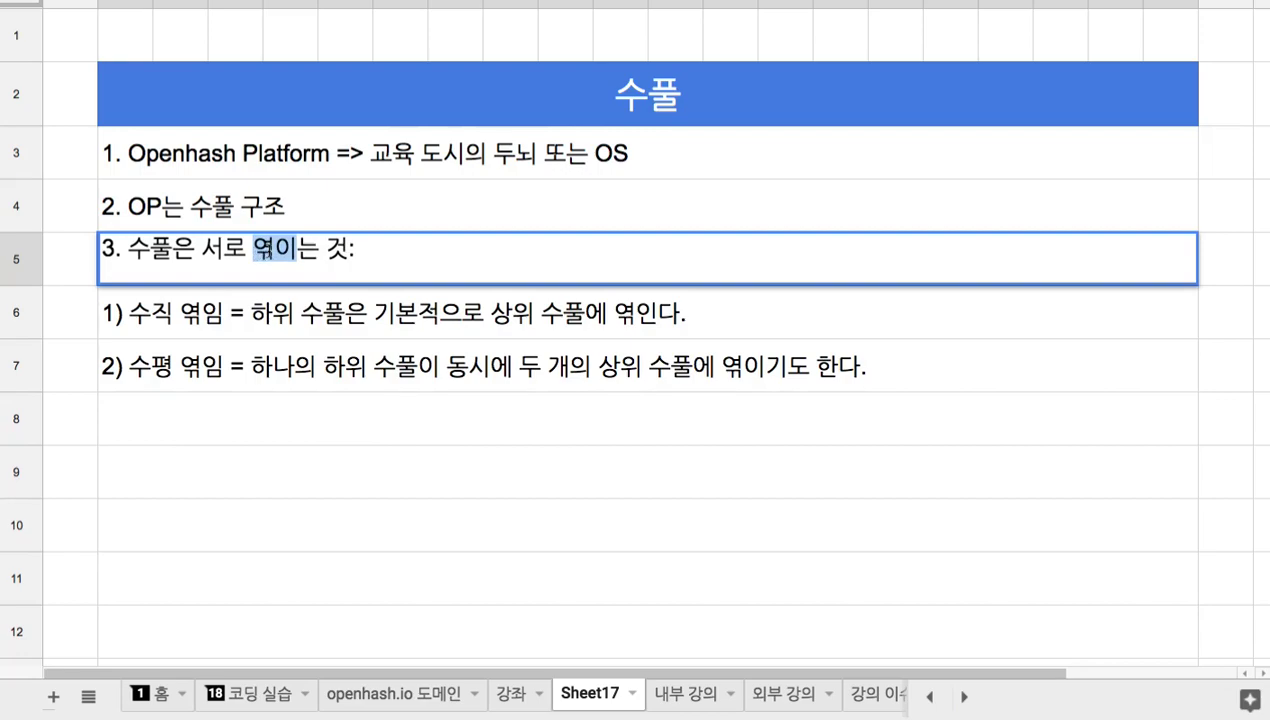
# Enter "4. 직녀가 수풀들을 엮어 나간다. 베를 짜듯" in row 8
pyautogui.click(340, 420)
pyautogui.write('4. 직녀가 수풀들의을 엮어 ')
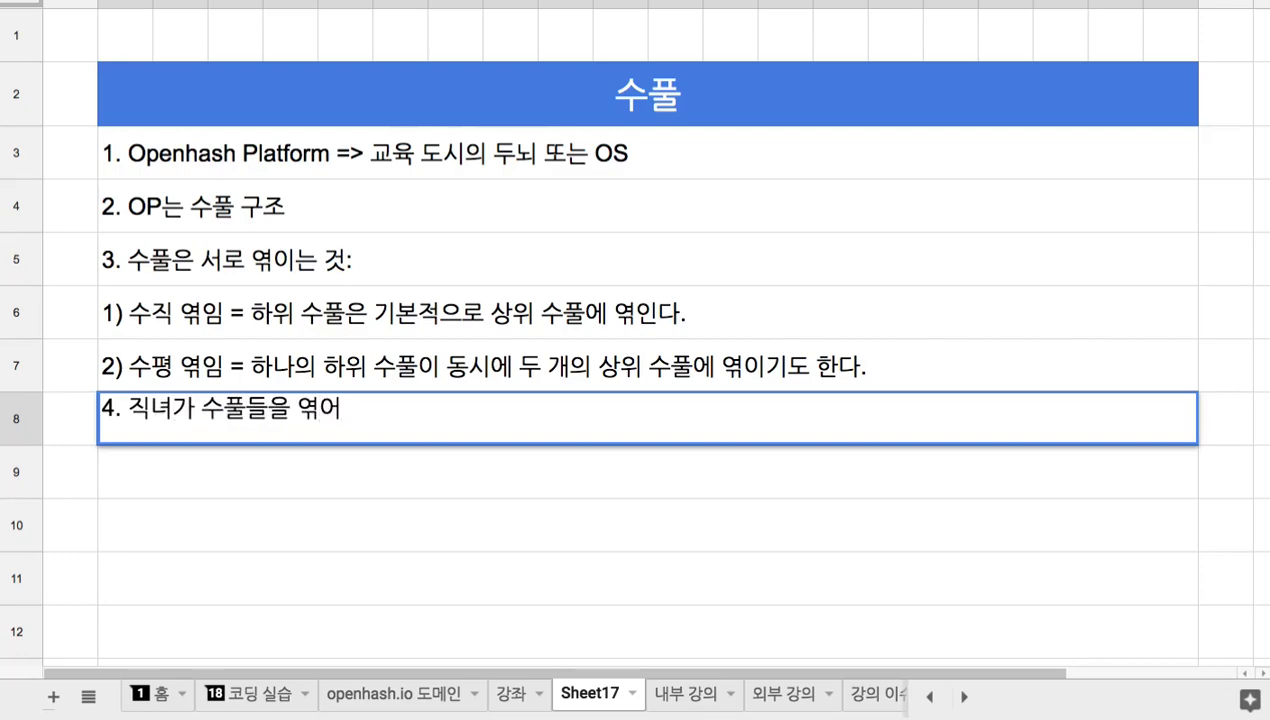
pyautogui.write('ㄱ')
pyautogui.press('BackSpace')
pyautogui.write('나간다. 벨')
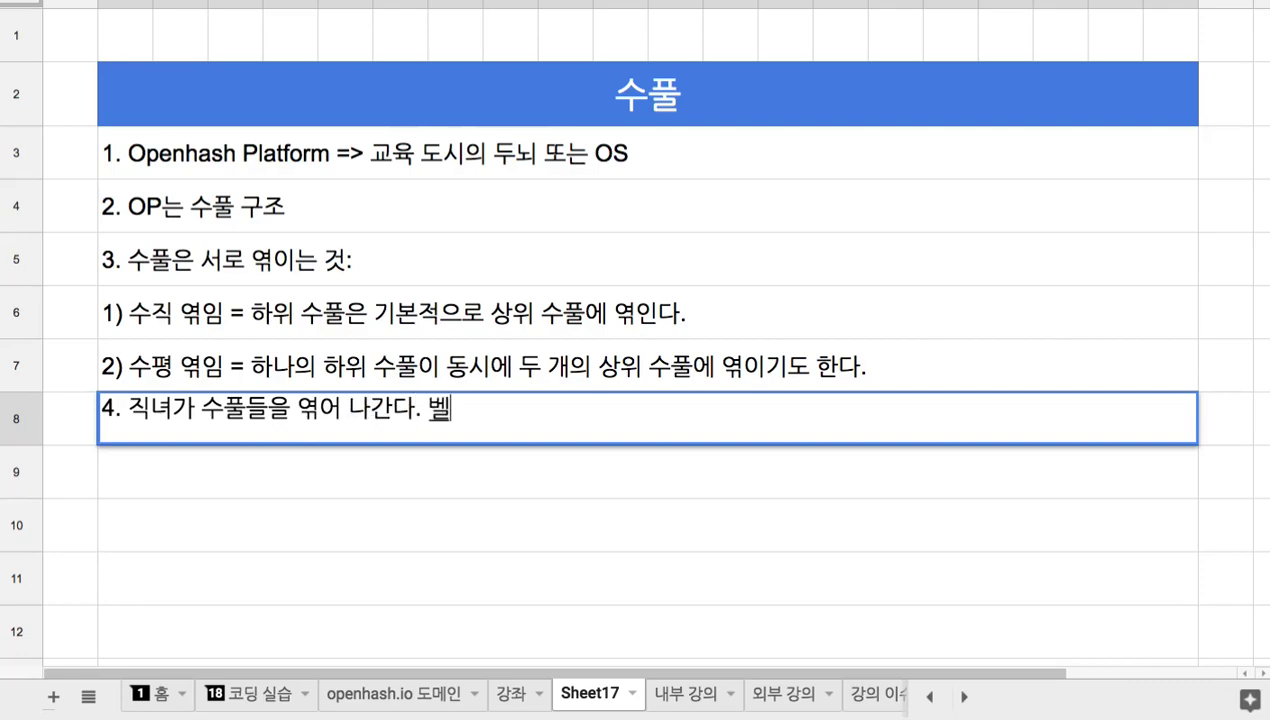
pyautogui.press('BackSpace')
pyautogui.write('베를 짜듯')
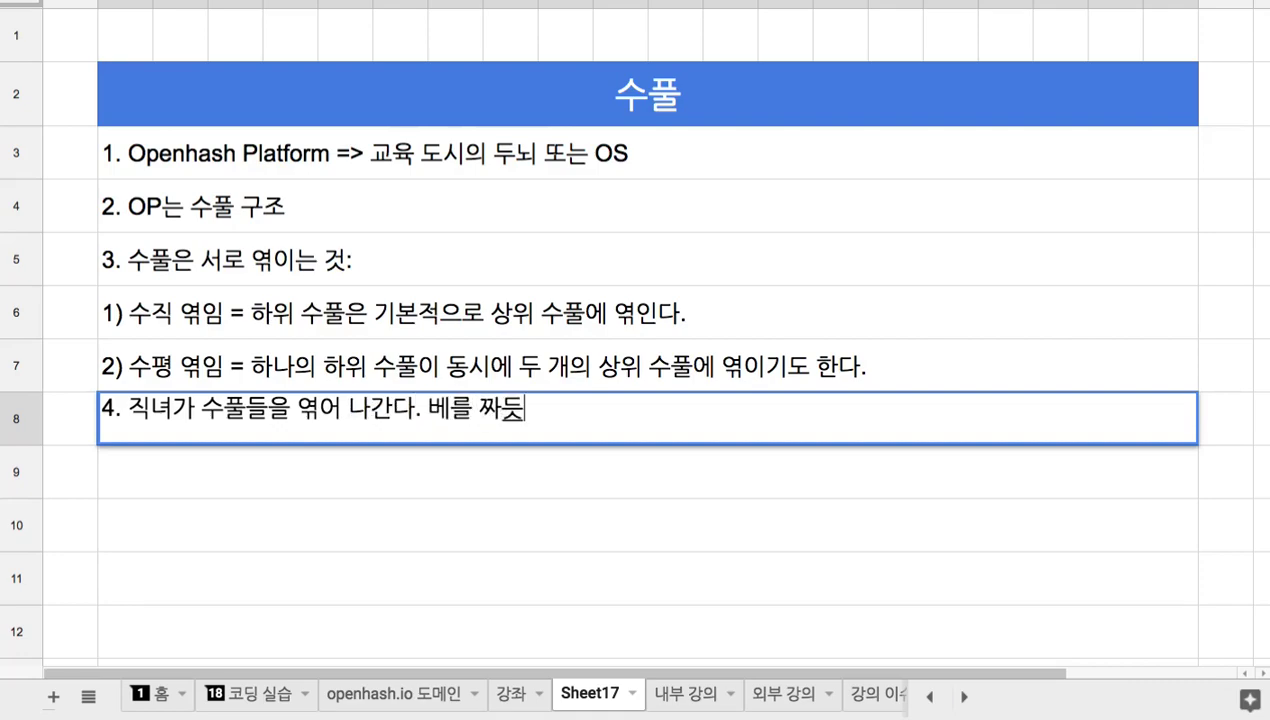
# Move "베를 짜듯" in front of "엮어" so row 8 reads "4. 직녀가 수풀들을 베를 짜듯 엮어 나간다."
pyautogui.moveTo(431, 411); pyautogui.dragTo(525, 411)
pyautogui.hotkey('ctrl', 'x')
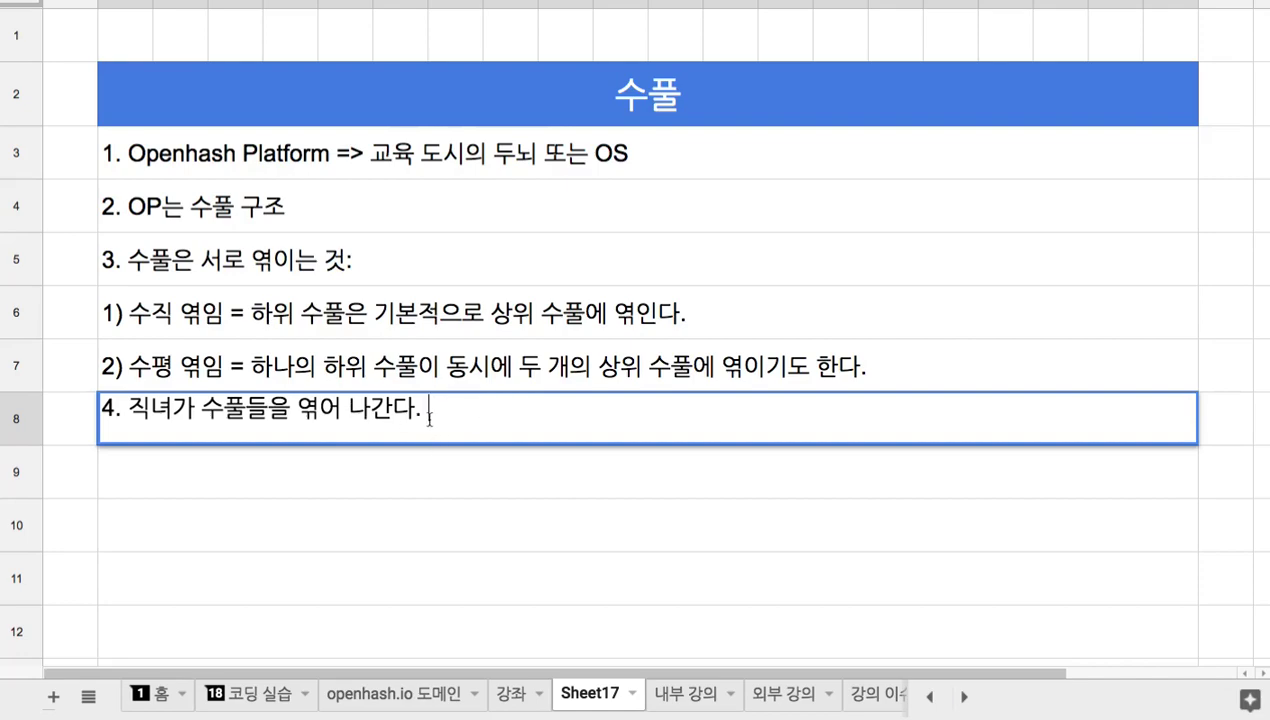
pyautogui.click(297, 410)
pyautogui.hotkey('ctrl', 'v')
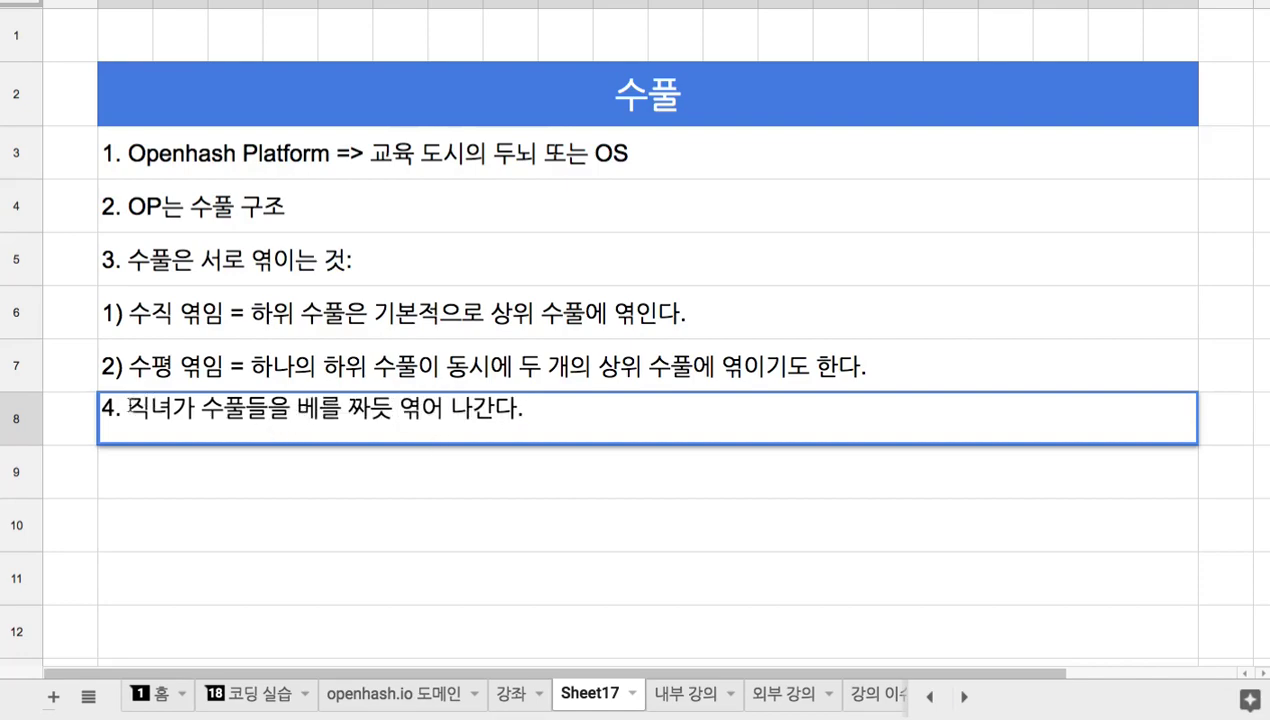
# Colour the word "직녀" in row 8 cornflower blue and select the notes in rows 3 to 8
pyautogui.moveTo(128, 408); pyautogui.dragTo(175, 408)
pyautogui.click(960, 2)
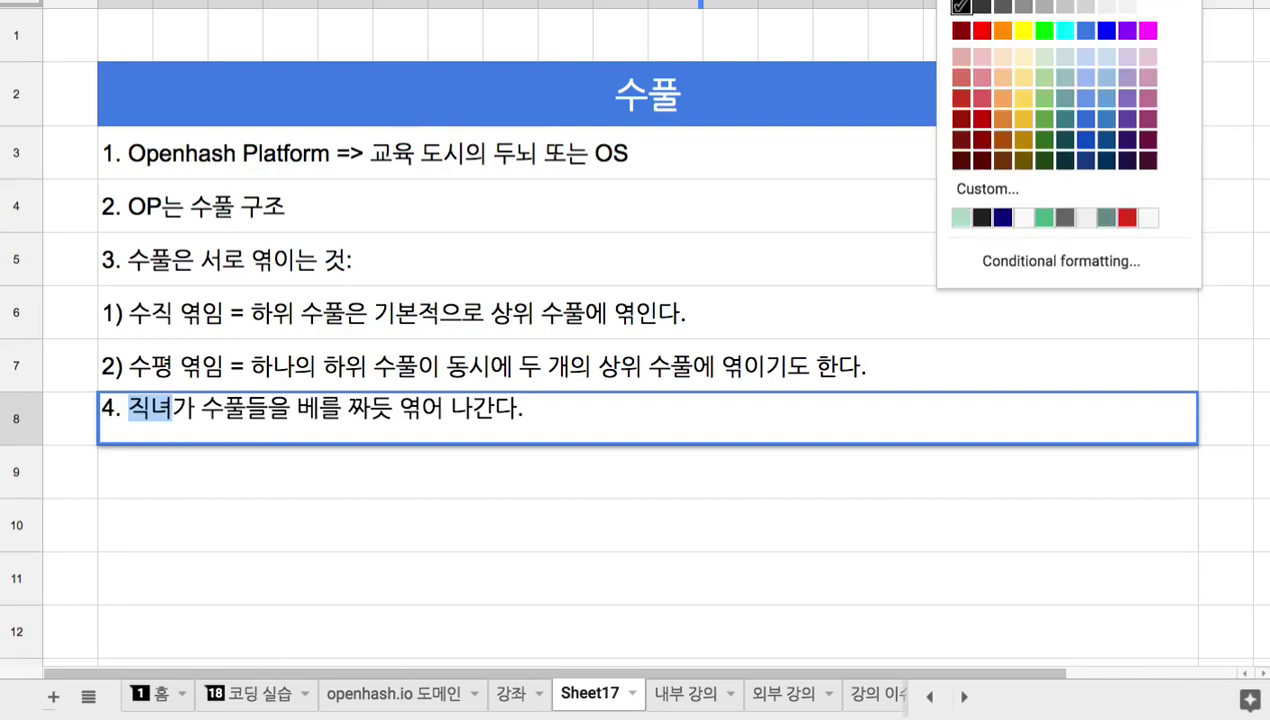
pyautogui.click(1086, 33)
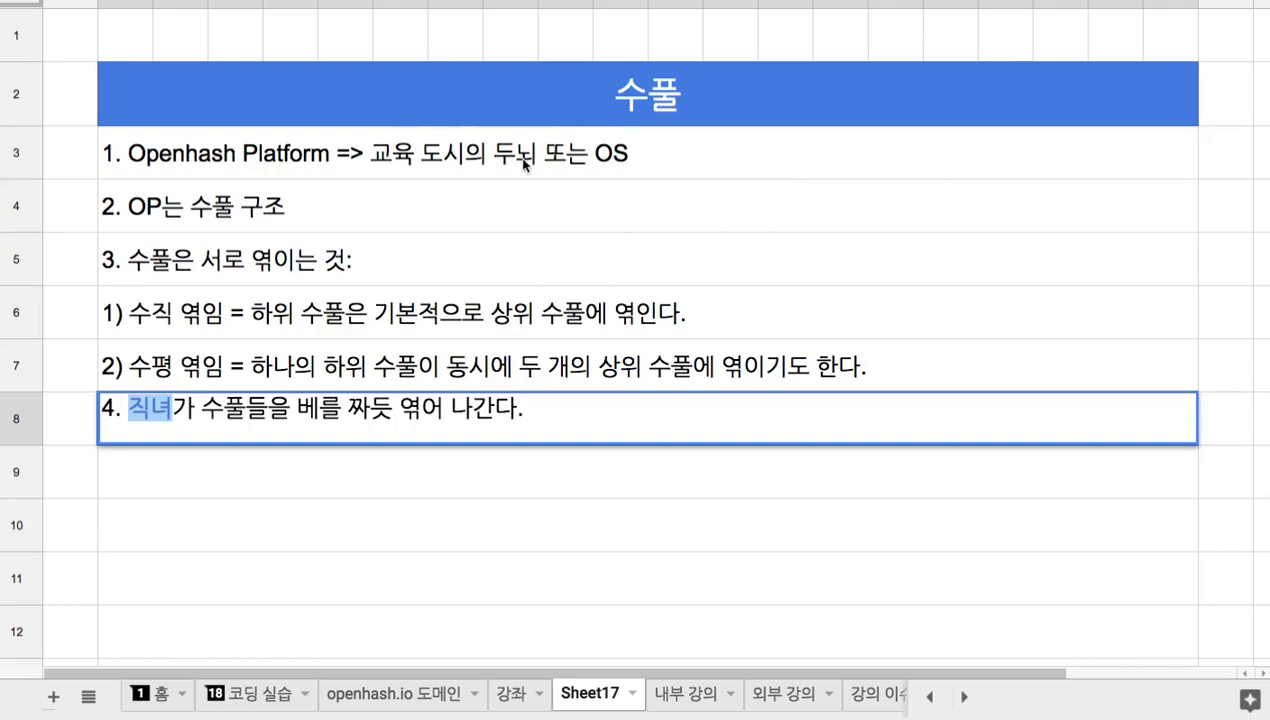
pyautogui.moveTo(524, 163); pyautogui.dragTo(568, 416)
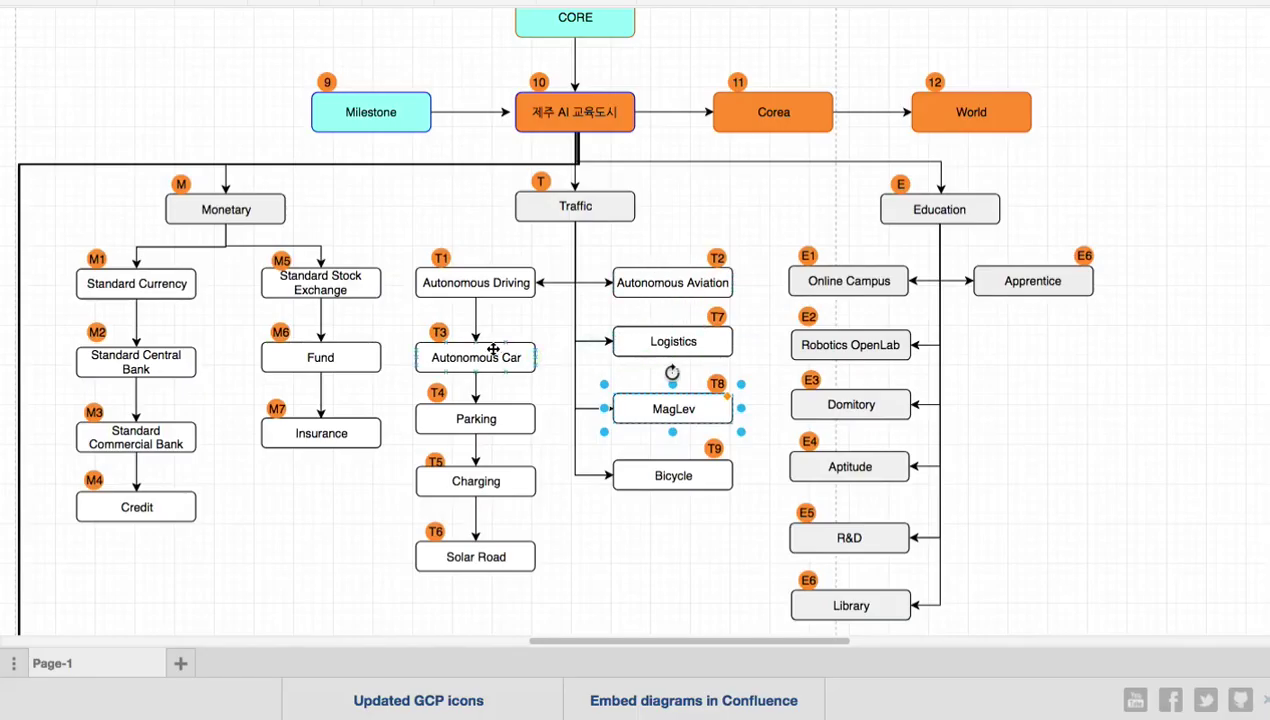
# Switch to the Openhash Platform diagram and examine how Autonomous Car and Logistics relate to the Traffic, Monetary and Education nodes
pyautogui.click(488, 355)
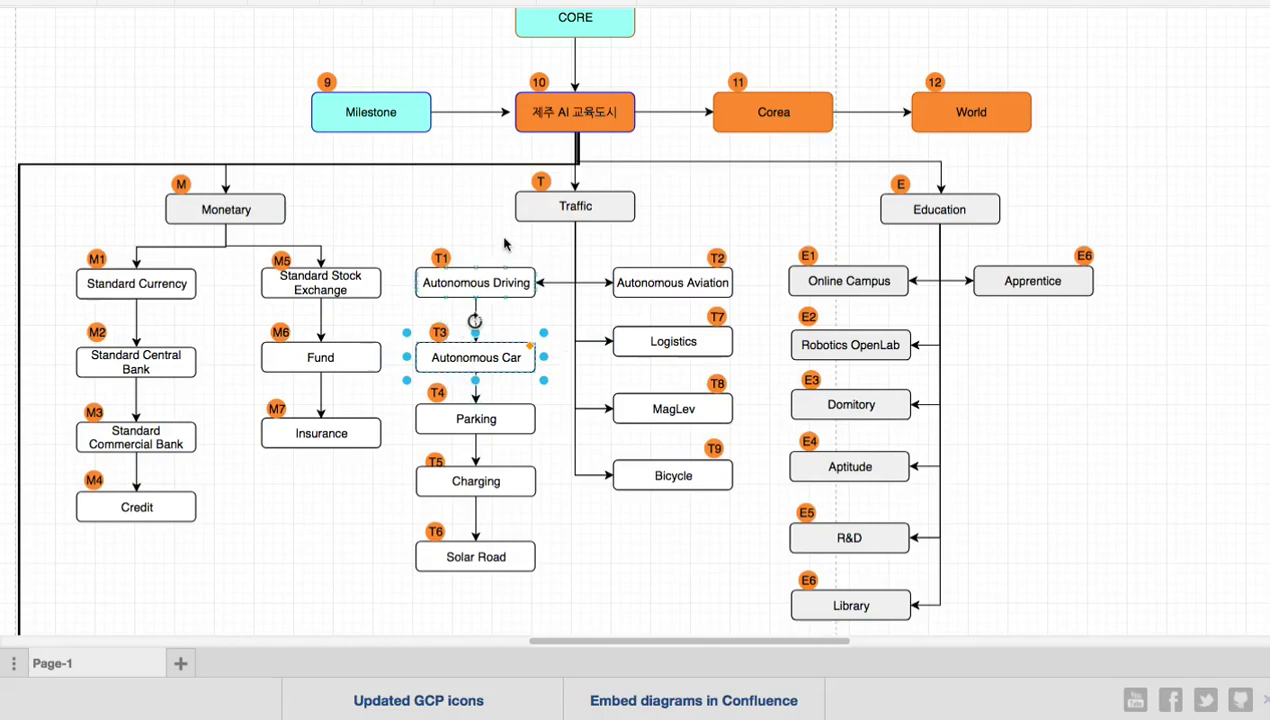
pyautogui.click(567, 205)
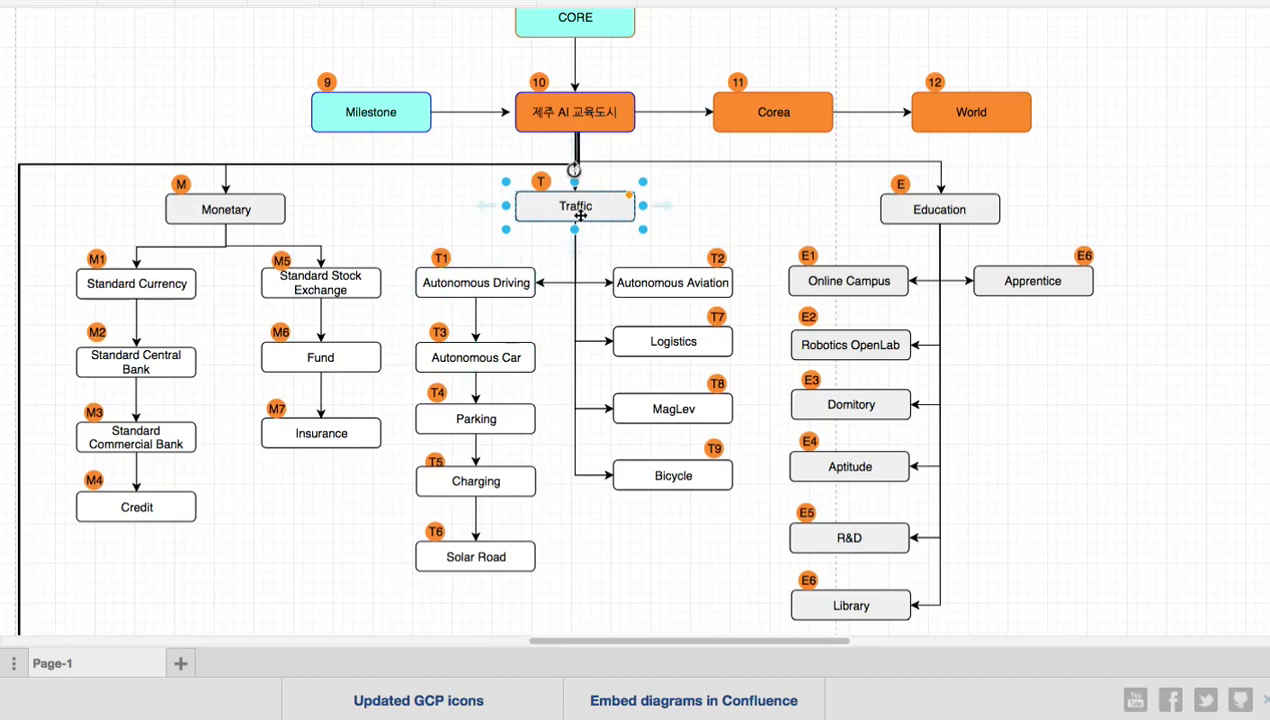
pyautogui.click(468, 357)
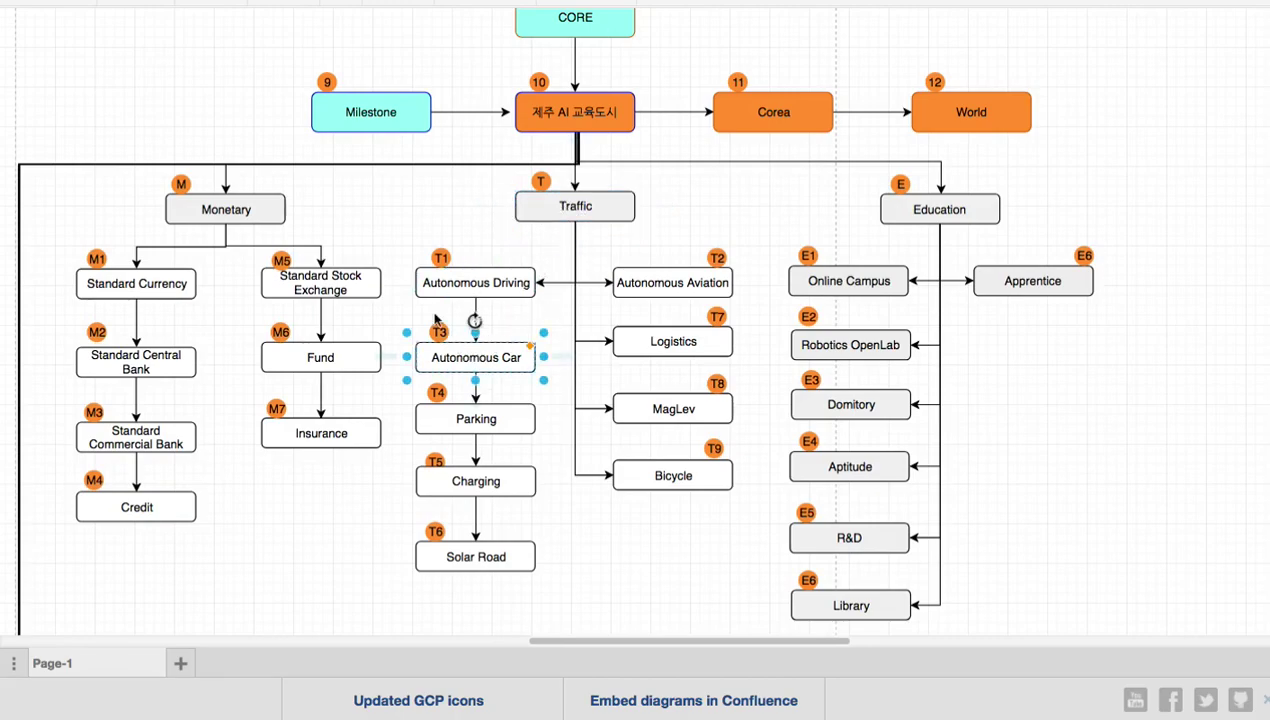
pyautogui.click(272, 213)
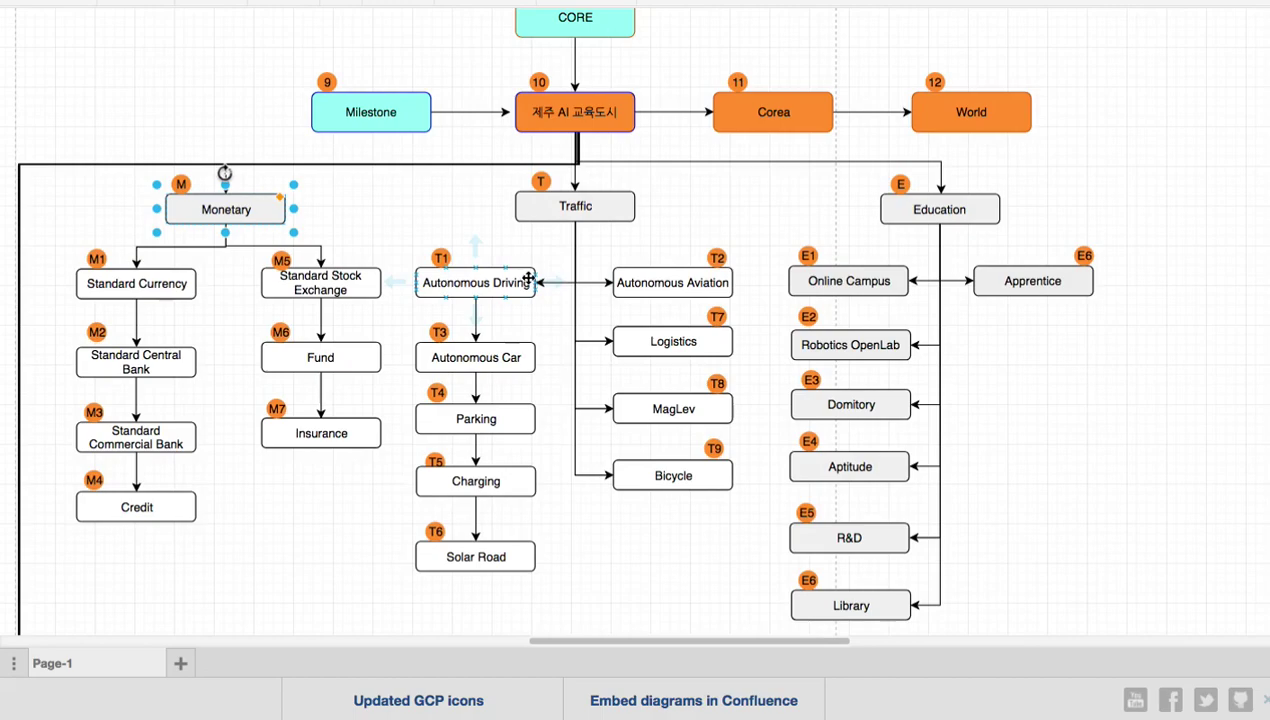
pyautogui.click(692, 341)
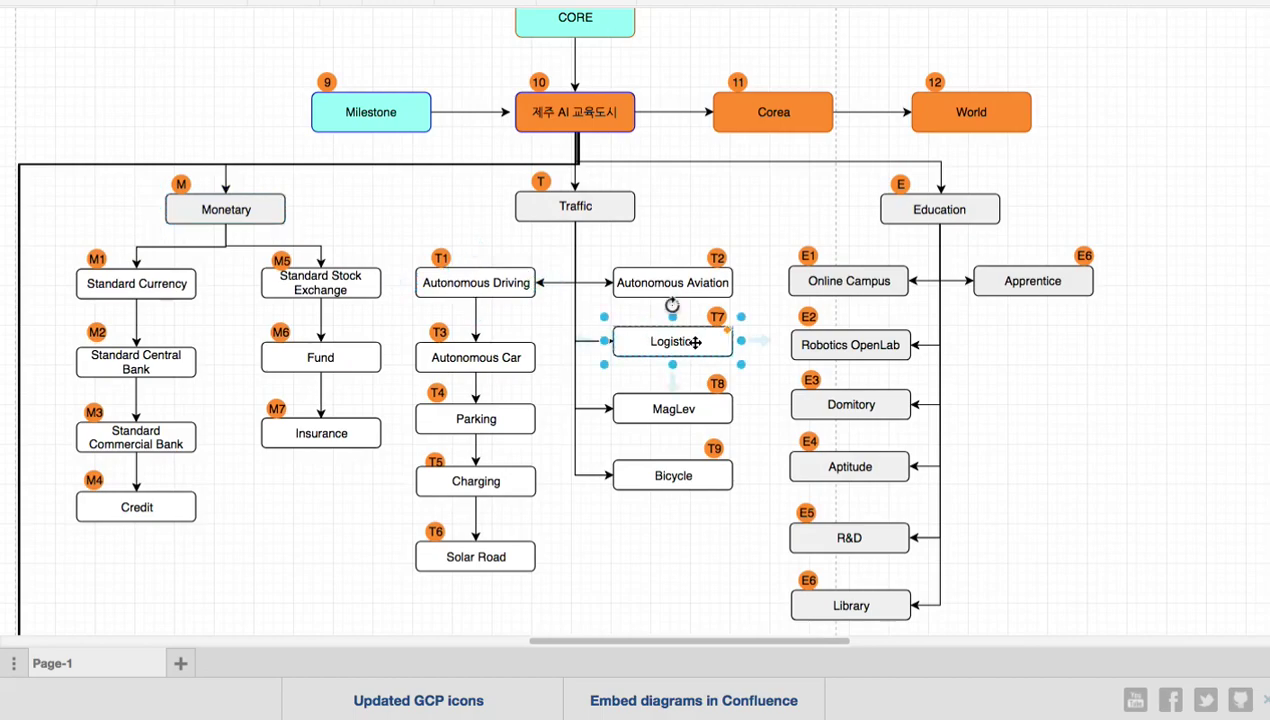
pyautogui.click(604, 207)
pyautogui.click(683, 334)
pyautogui.click(932, 212)
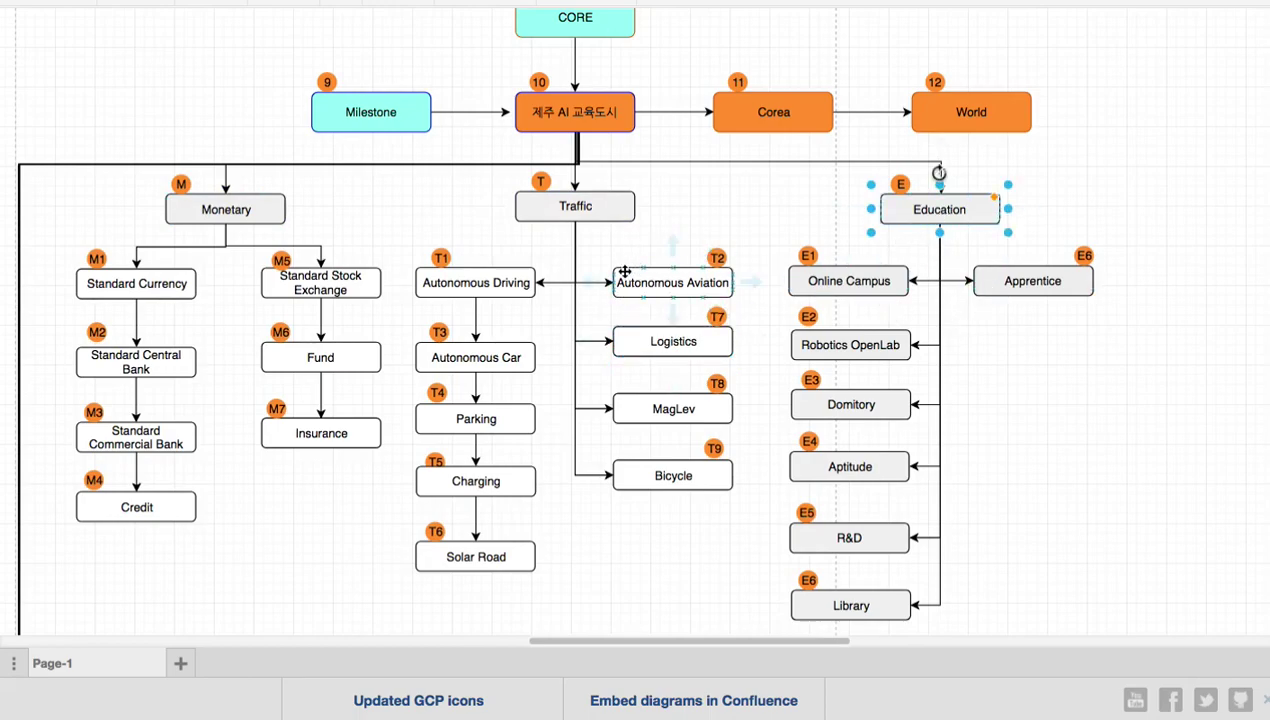
pyautogui.click(581, 202)
pyautogui.click(660, 340)
pyautogui.click(594, 203)
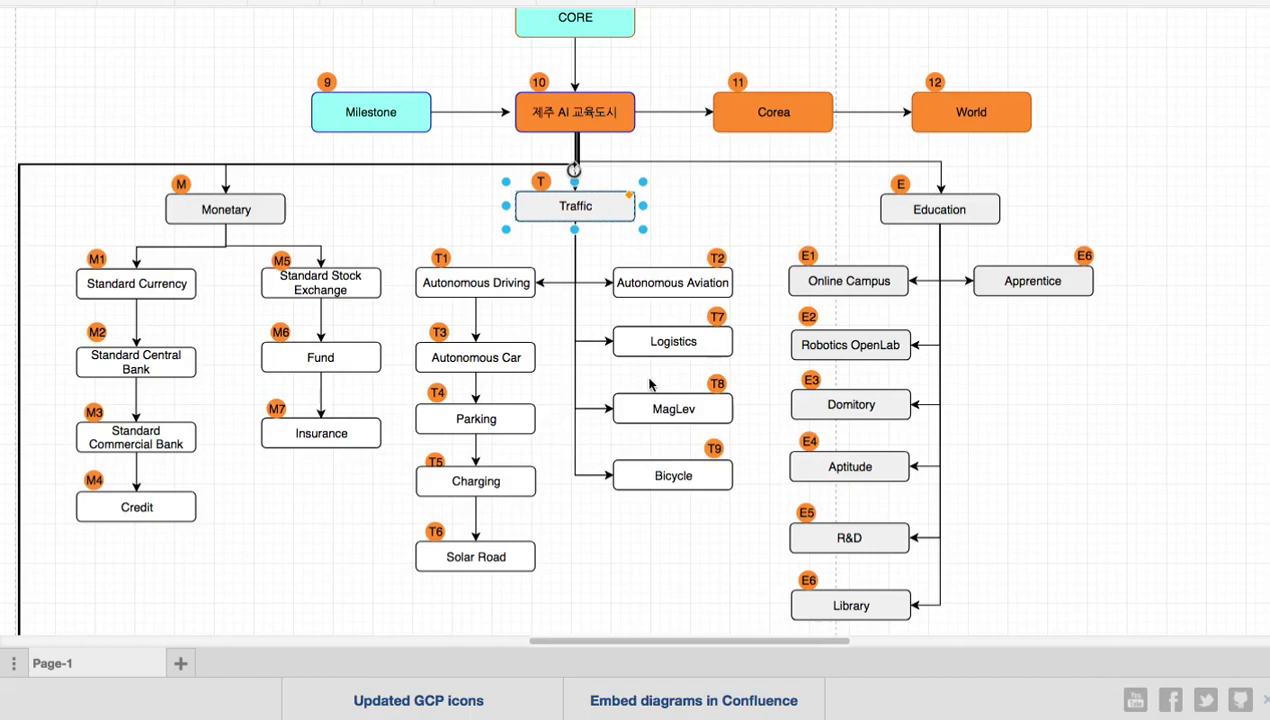
# Examine the Energy branch of the diagram and its link to Sea Turbine
pyautogui.scroll(-10, 650, 383)
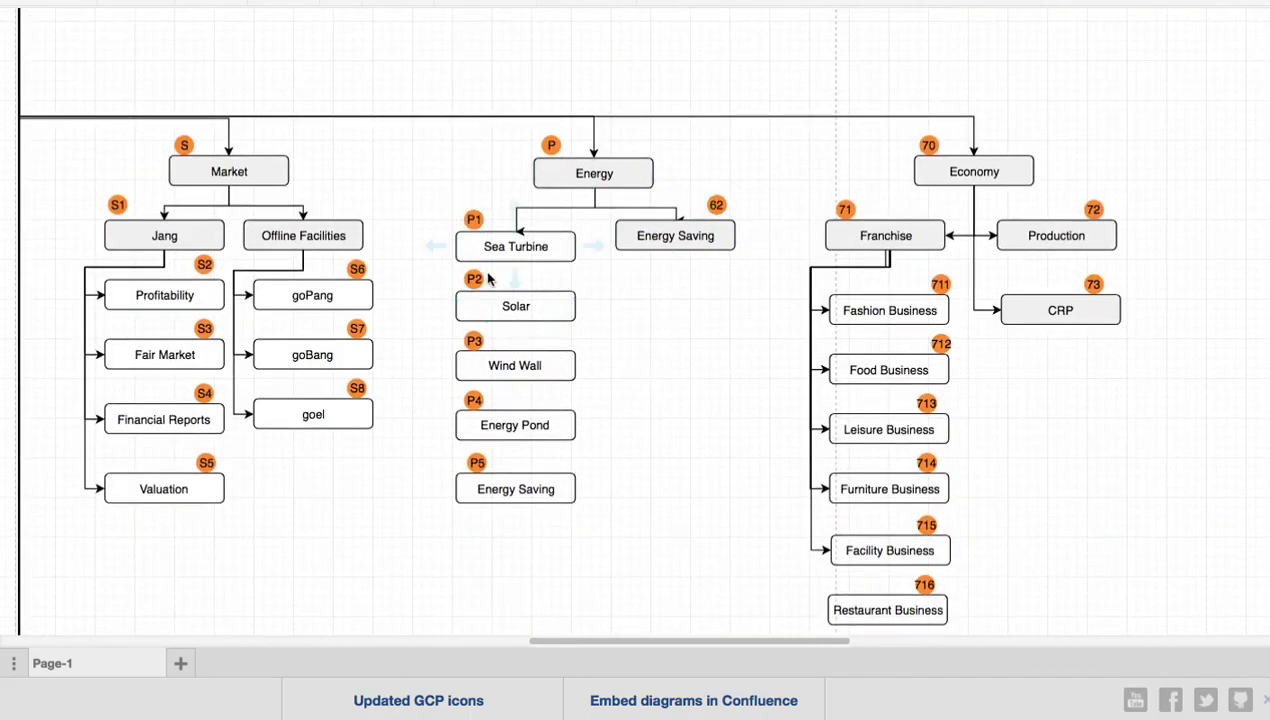
pyautogui.click(523, 232)
pyautogui.click(550, 196)
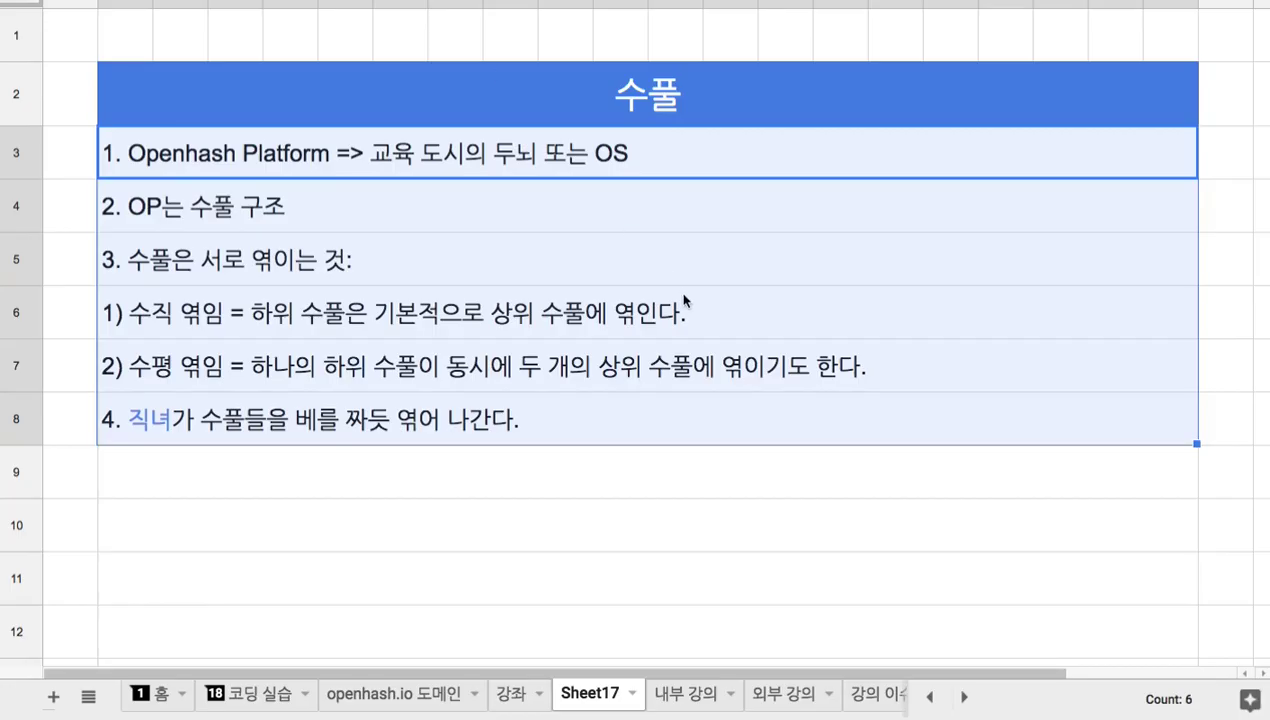
# Back in the notes spreadsheet, enter "5. 도시 전체가 하나의 데이터 뭉치를 구성한다." in row 9 and colour "데이터 뭉치" cornflower blue
pyautogui.click(471, 488)
pyautogui.write('5.')
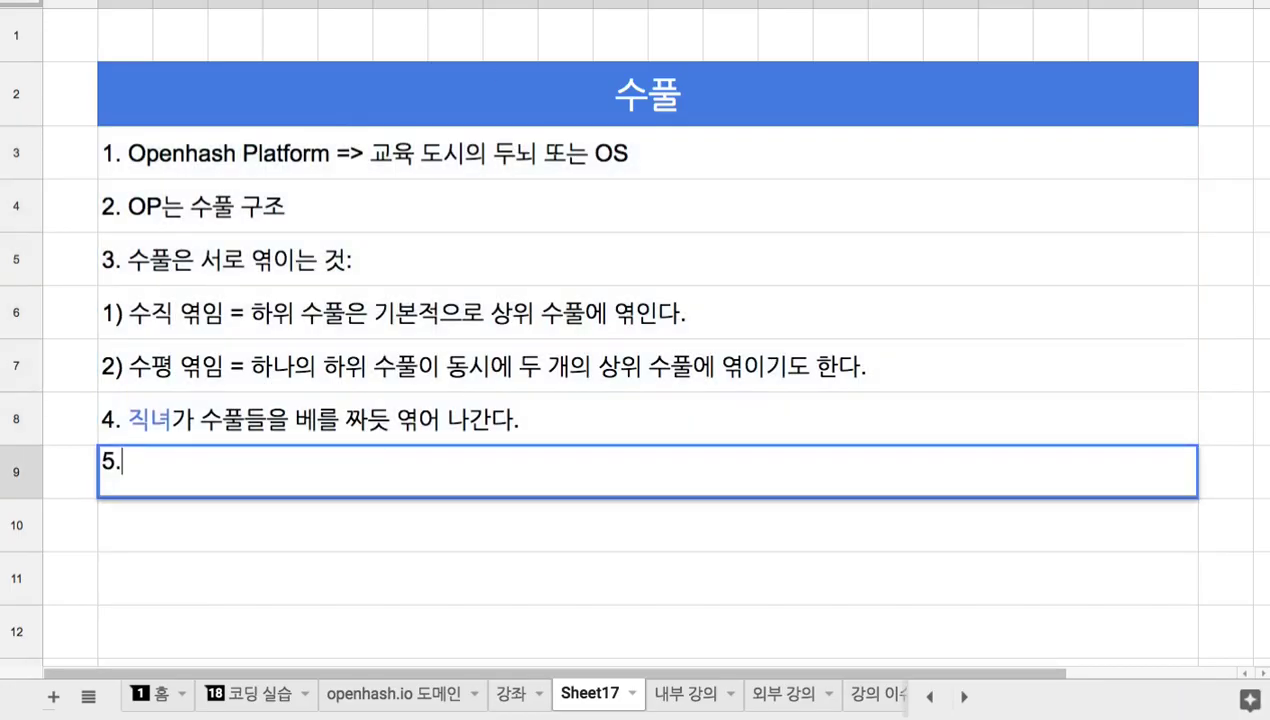
pyautogui.write(' 도시 전체가 하나의 데이터 ㅁ')
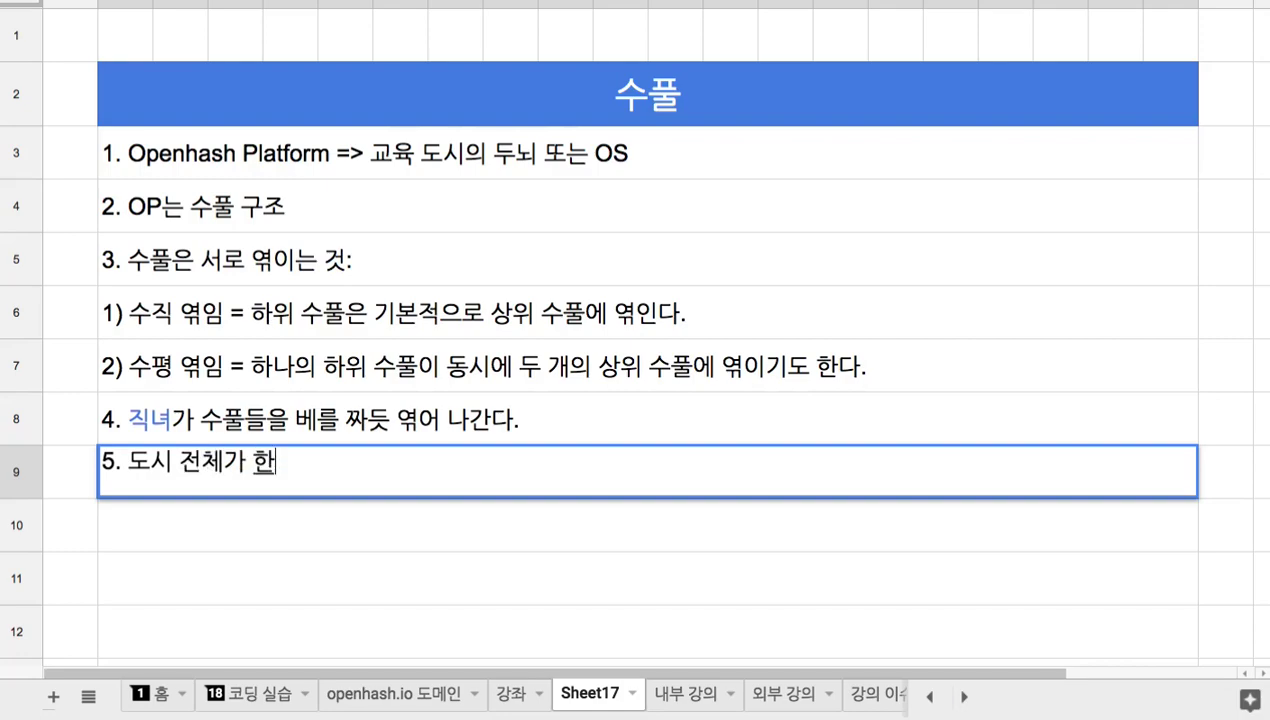
pyautogui.write('뭉치를 구성')
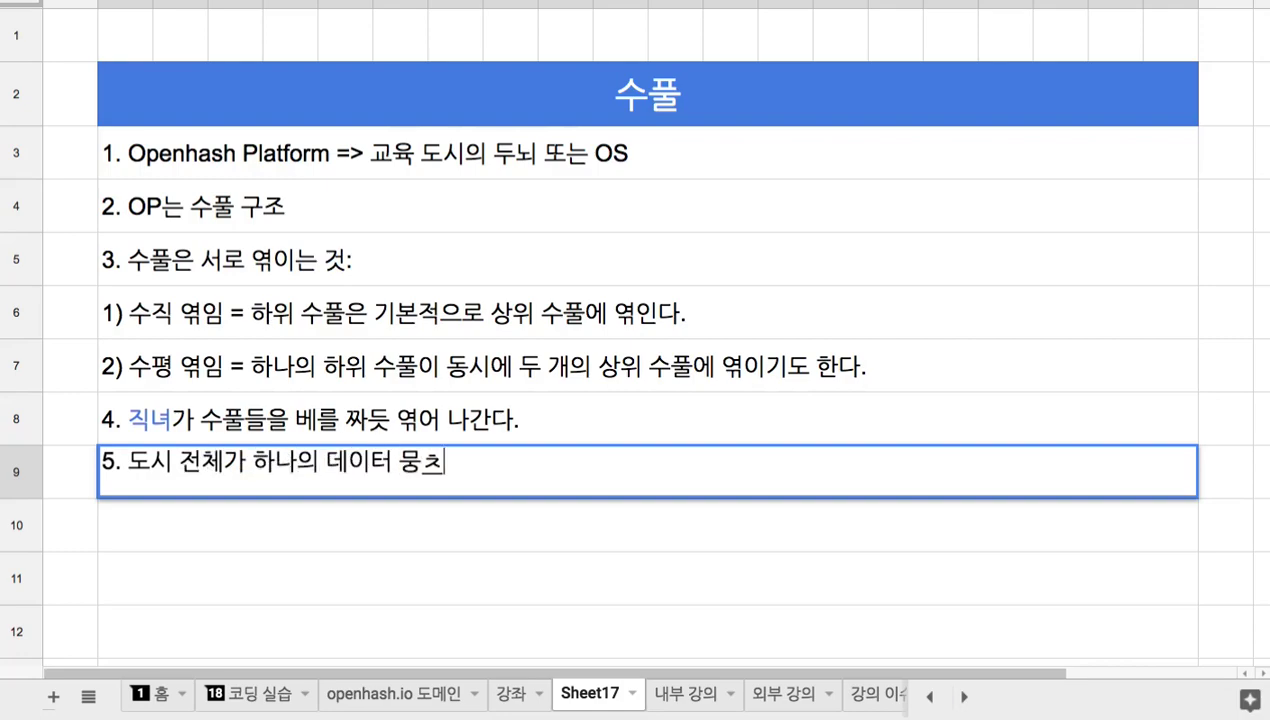
pyautogui.write('한다.')
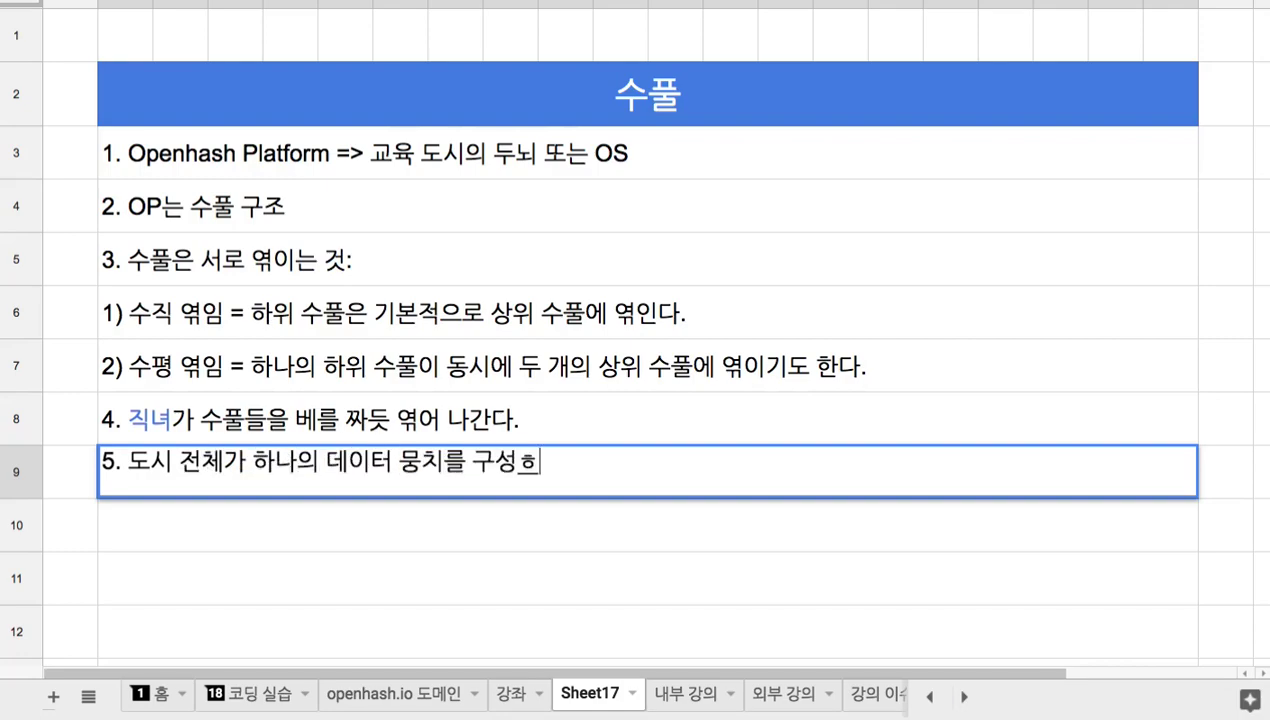
pyautogui.moveTo(326, 461); pyautogui.dragTo(441, 461)
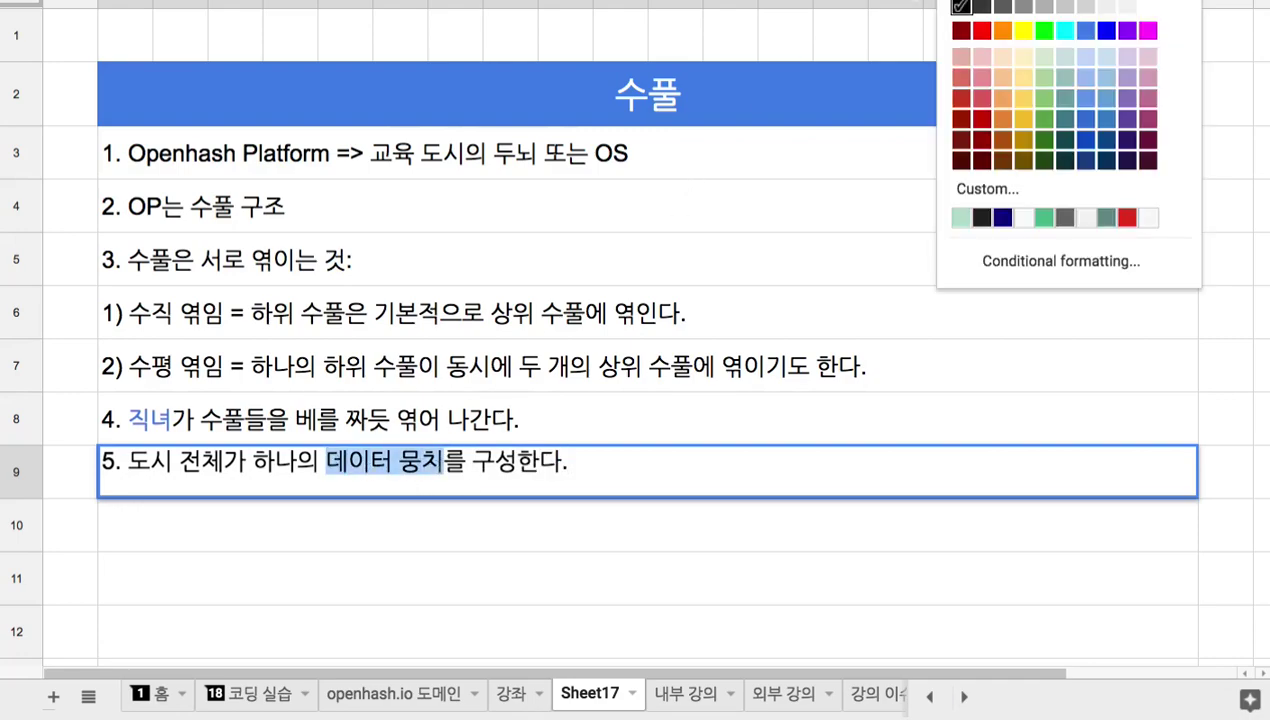
pyautogui.click(1086, 34)
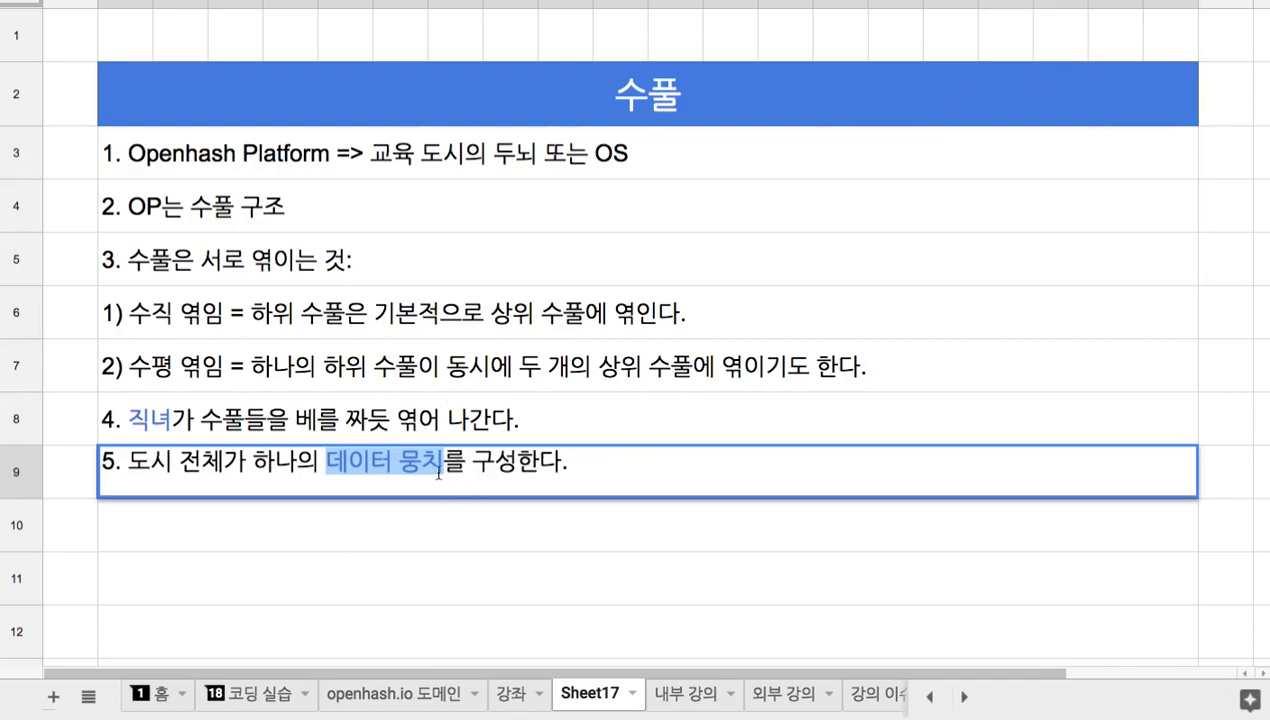
# Enter "6. 이 데이터 뭉치는 삭제, 위조, 변조가 불가능하다. 거짓 정보가 만들어 질 수 없다" in row 10
pyautogui.click(406, 524)
pyautogui.write('6')
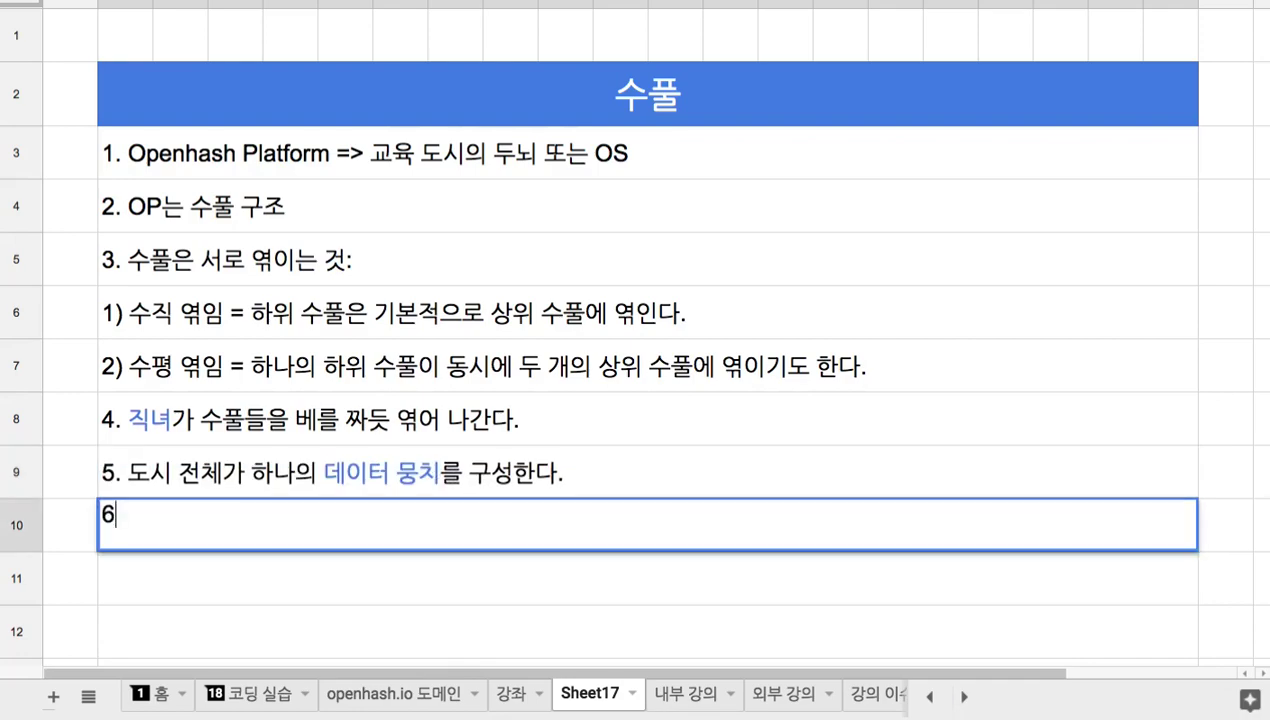
pyautogui.write('. 이 데이')
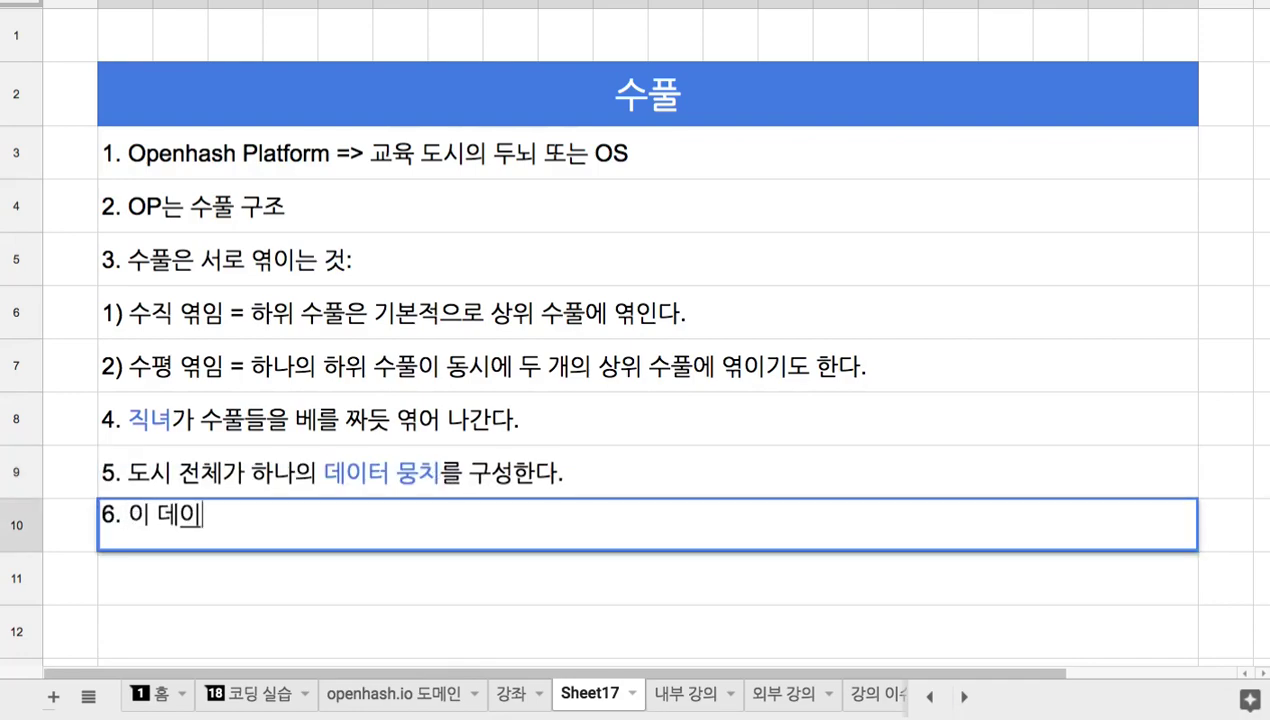
pyautogui.write('터 무뭉치는 ')
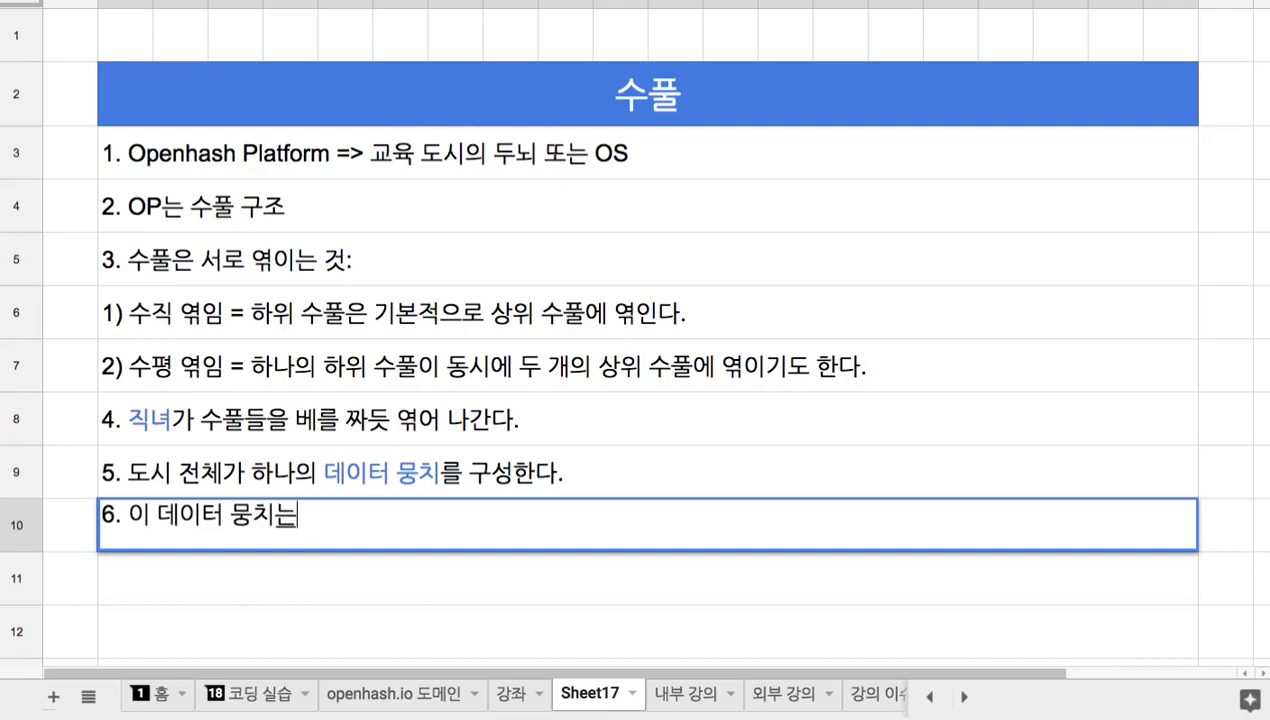
pyautogui.write('삭제, ')
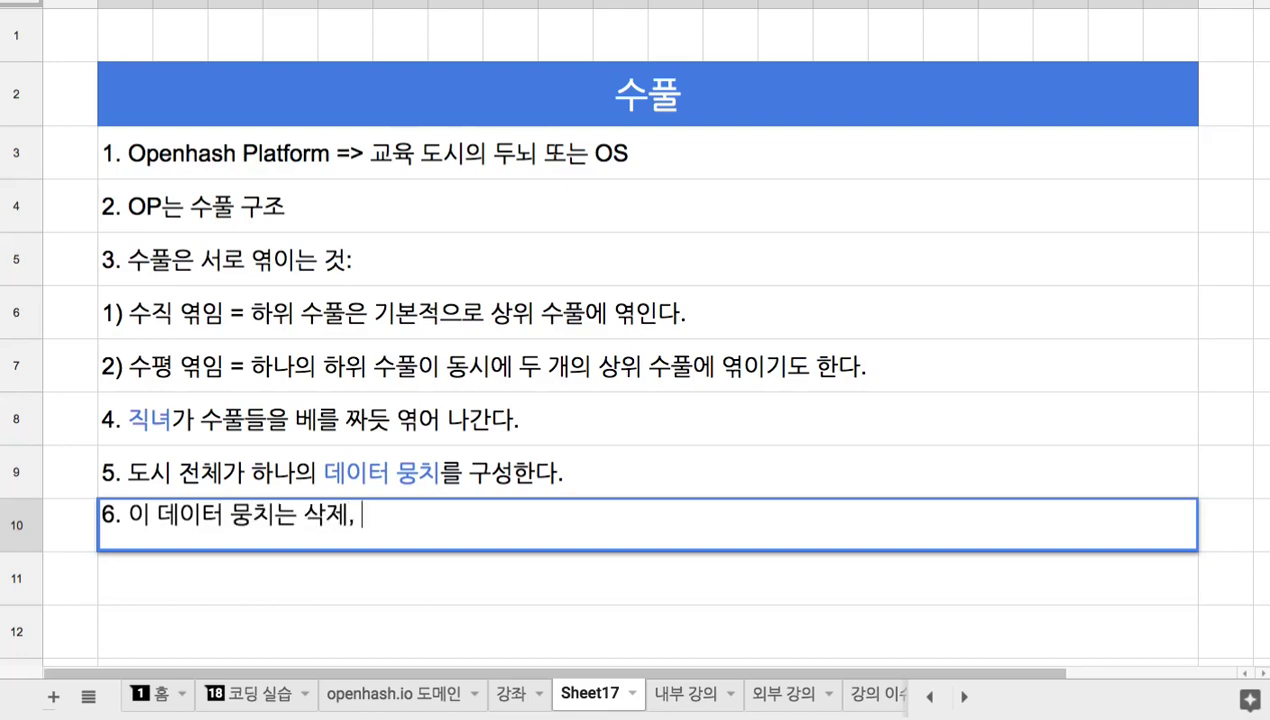
pyautogui.write('웹조, 변')
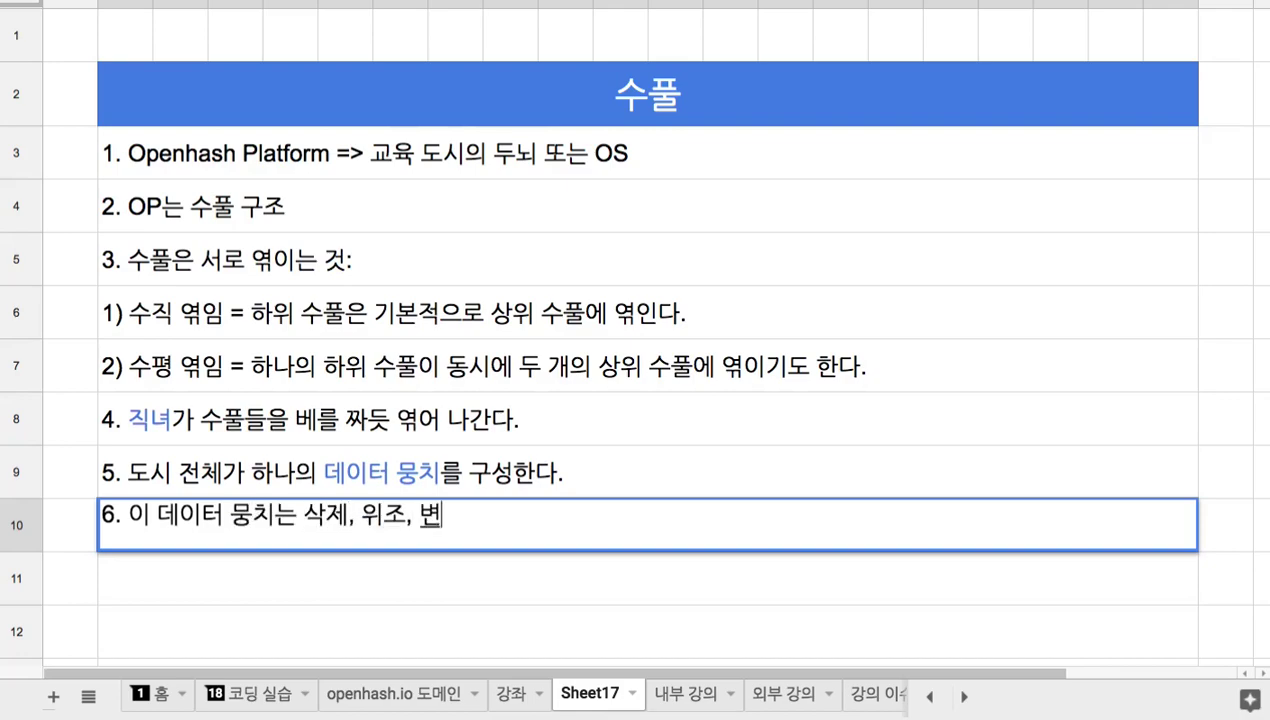
pyautogui.write('조가 불가능')
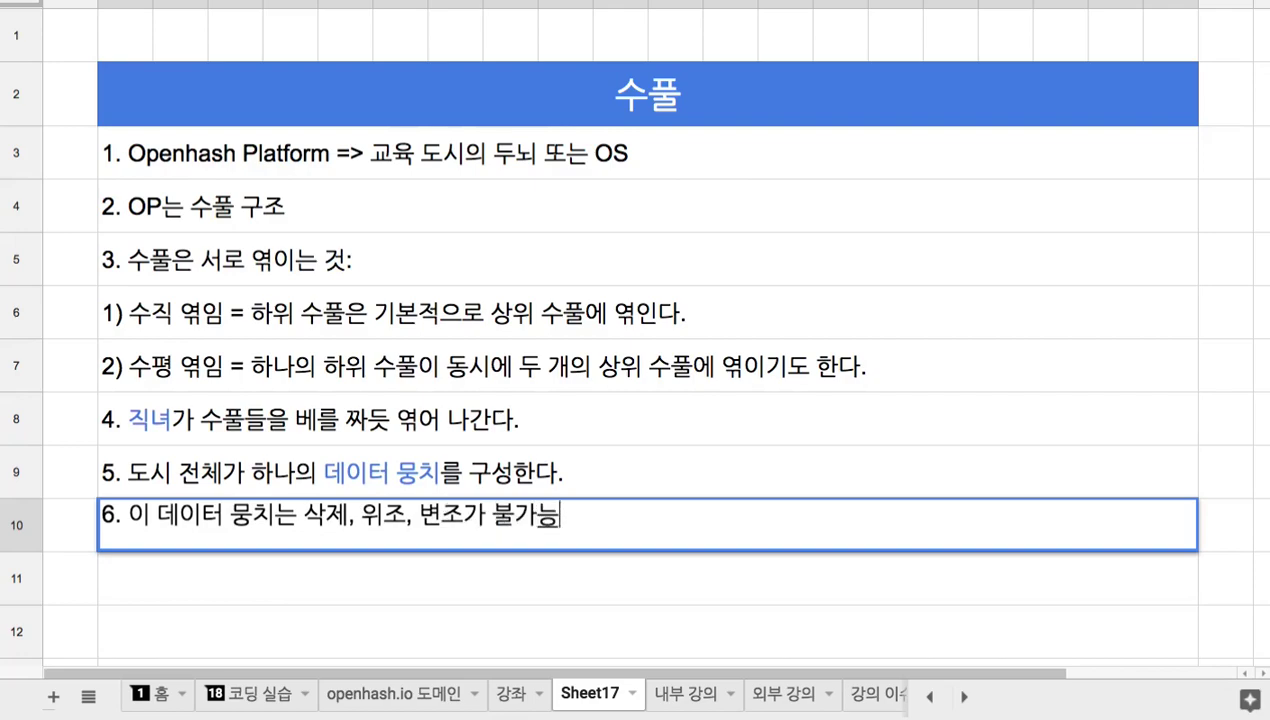
pyautogui.write('하다. 거짓 정보가')
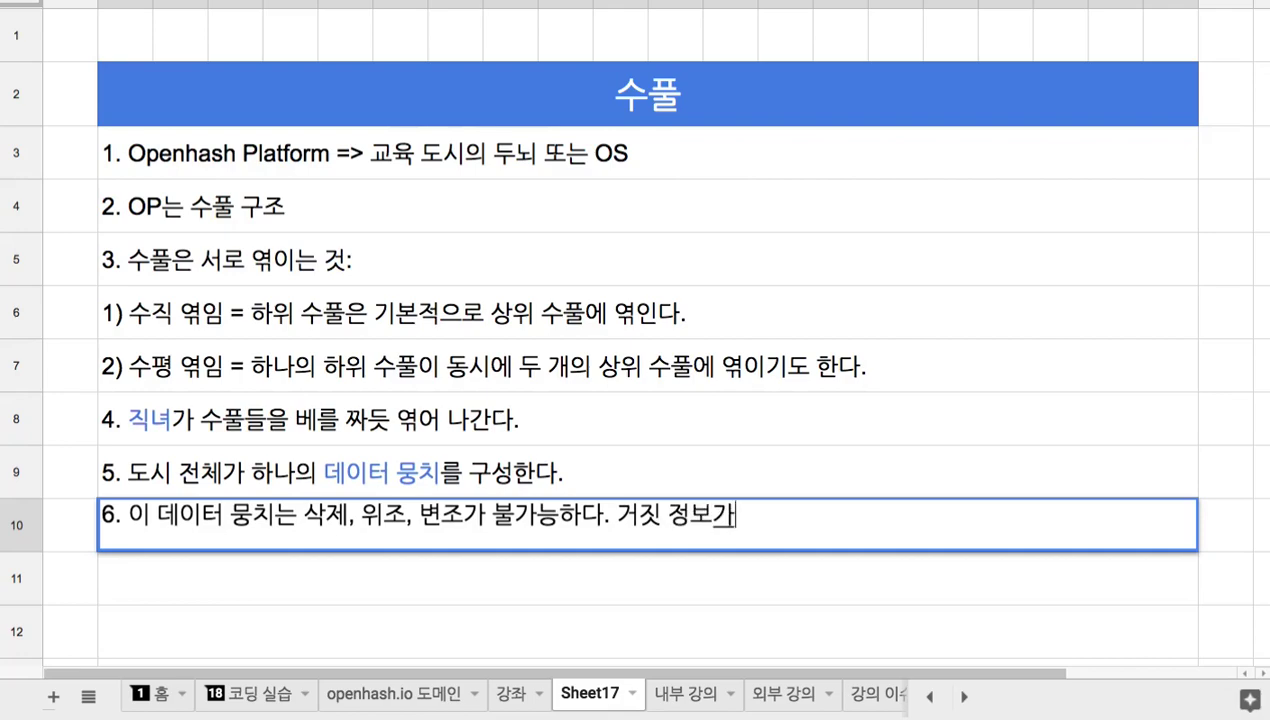
pyautogui.write(' 만들어 질 수 없다')
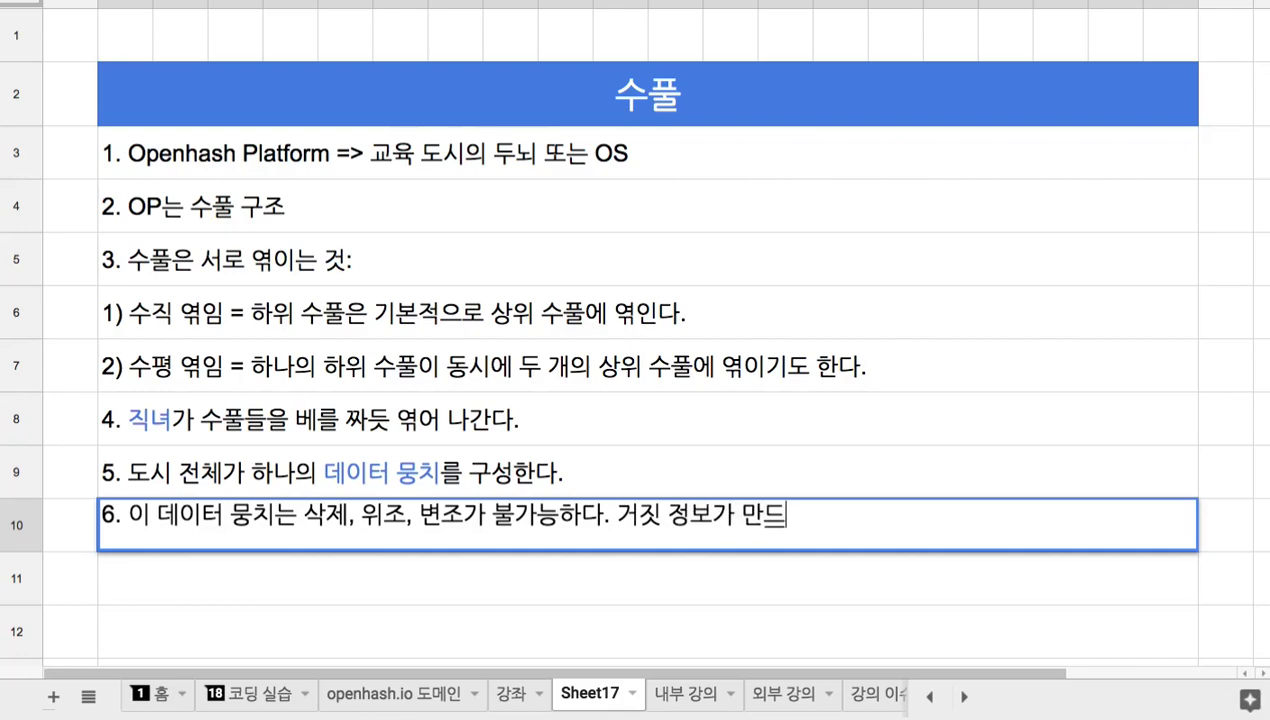
# Finish note 6 with the sentence "거짓 정보가 있을 수 없는 별도의 웹을 구성하게 된다." and make row 10 taller
pyautogui.write('. 거짓을')
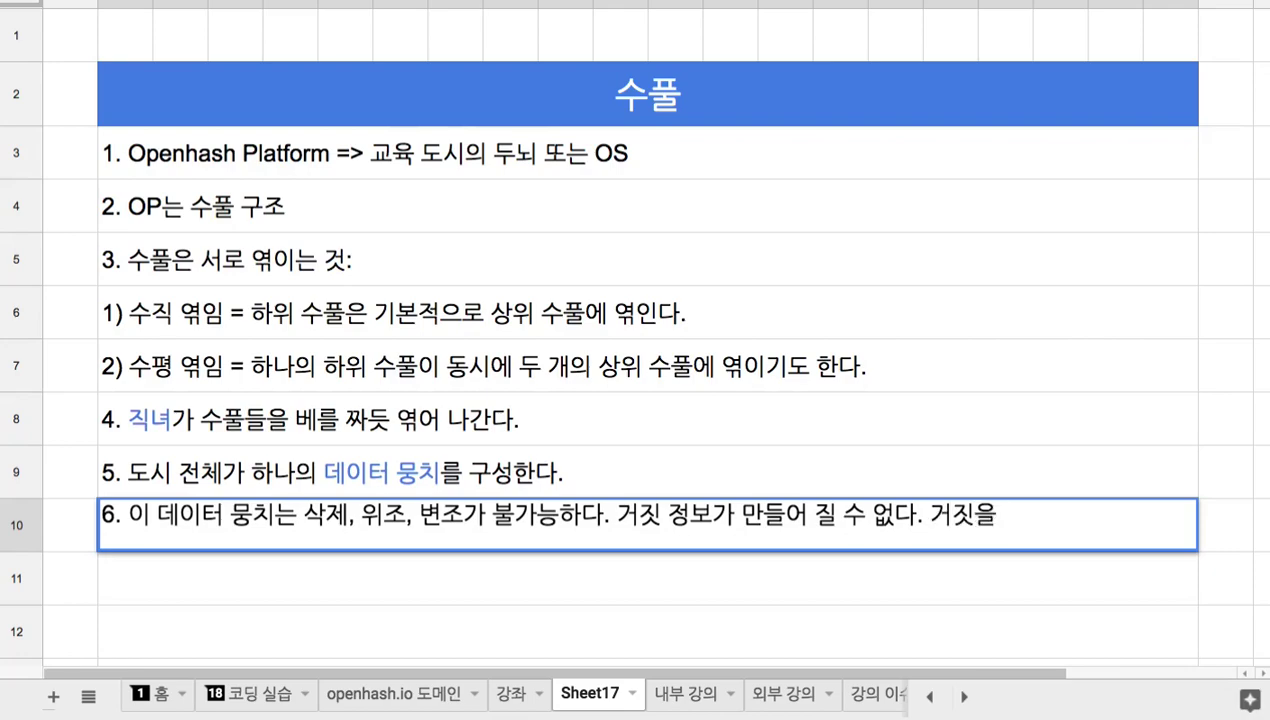
pyautogui.press('BackSpace')
pyautogui.press('BackSpace')
pyautogui.write('정보다 이')
pyautogui.press('BackSpace')
pyautogui.press('BackSpace')
pyautogui.press('BackSpace')
pyautogui.write('가 ')
pyautogui.write('있')
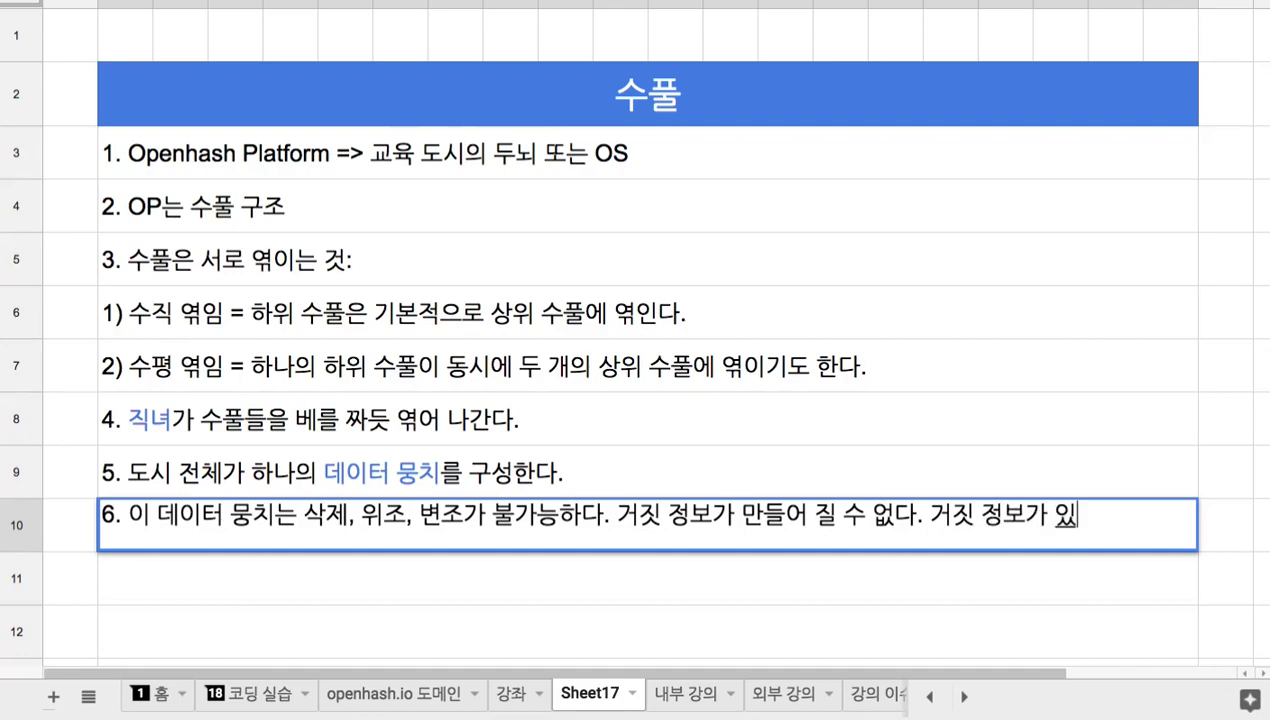
pyautogui.write('을 수 없는 별도의 우베의')
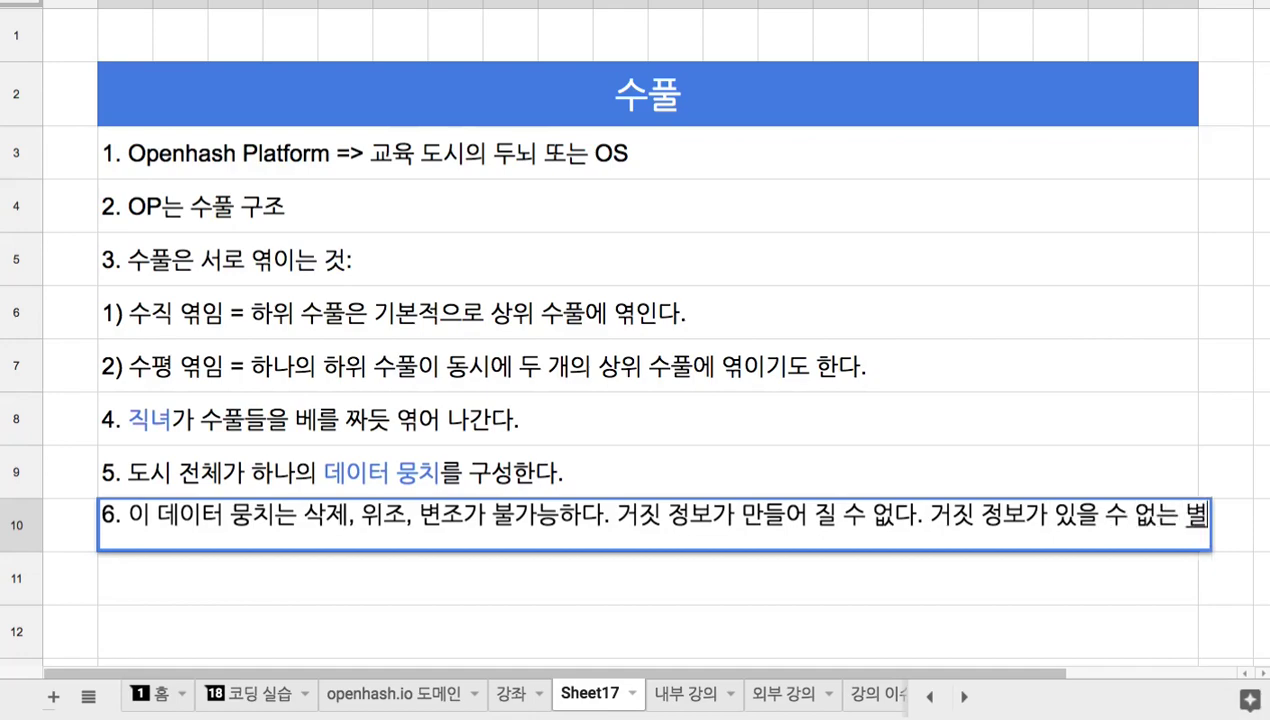
pyautogui.press('BackSpace')
pyautogui.press('BackSpace')
pyautogui.press('BackSpace')
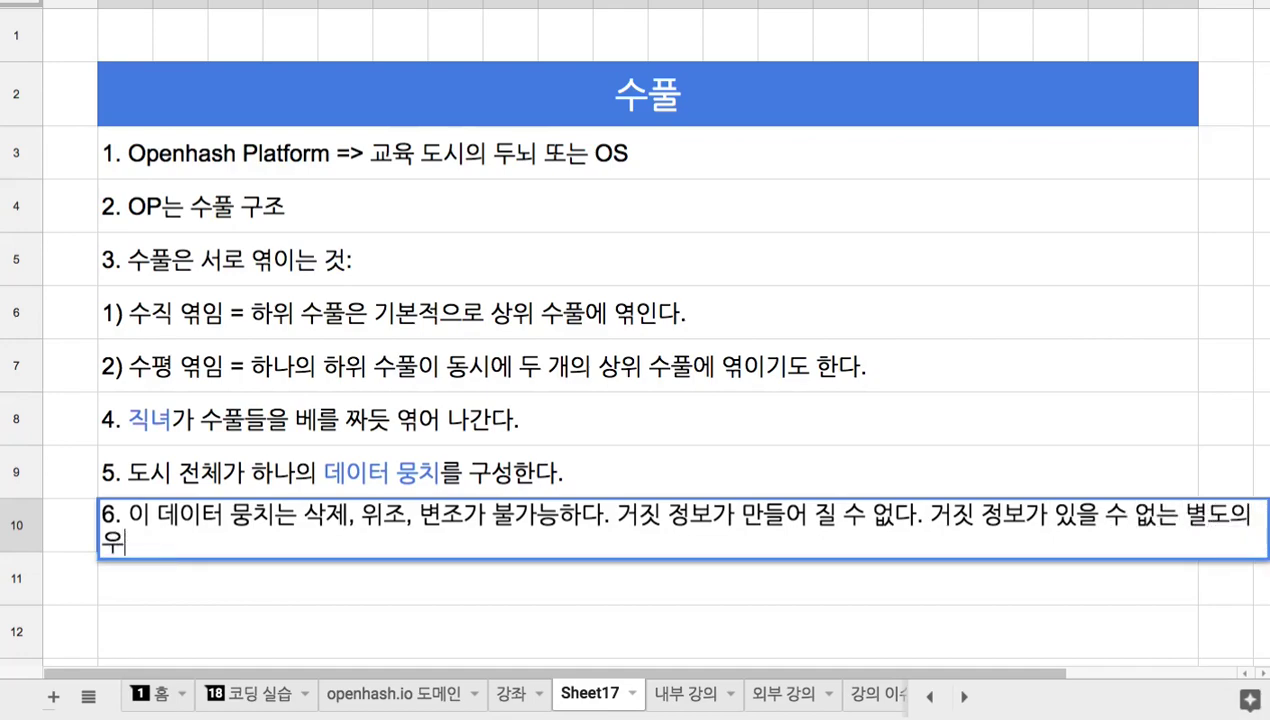
pyautogui.write('웹을 구')
pyautogui.write('성하')
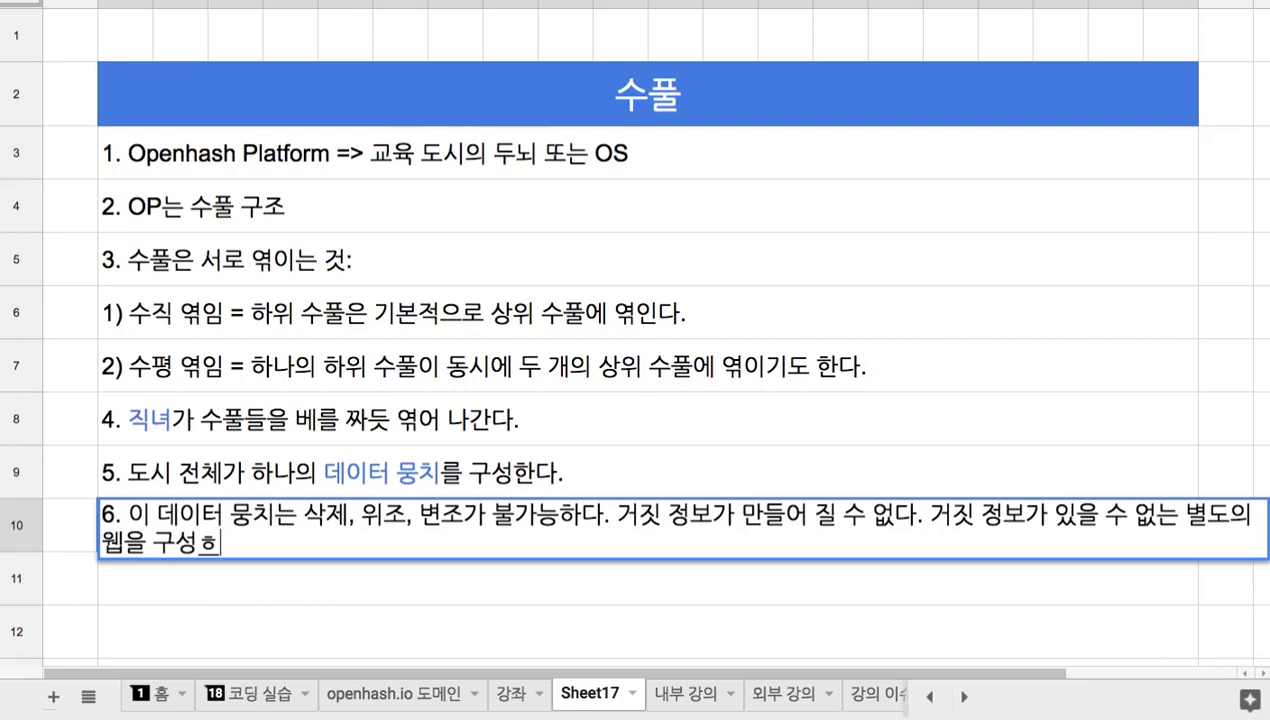
pyautogui.write('게 된다.')
pyautogui.press('Return')
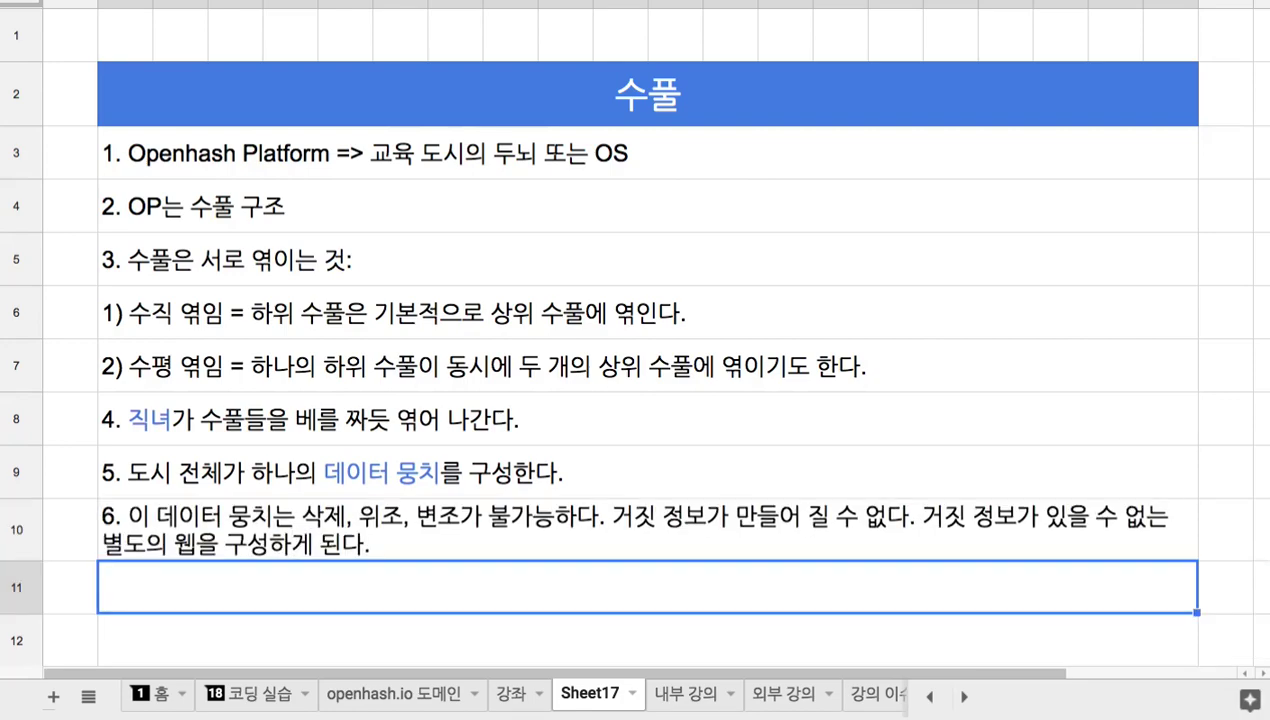
pyautogui.moveTo(22, 562); pyautogui.dragTo(22, 599)
# Highlight "Openhash Platform" in the row 3 note, and enter the heading "7. OP의 특징" in row 11
pyautogui.doubleClick(260, 155)
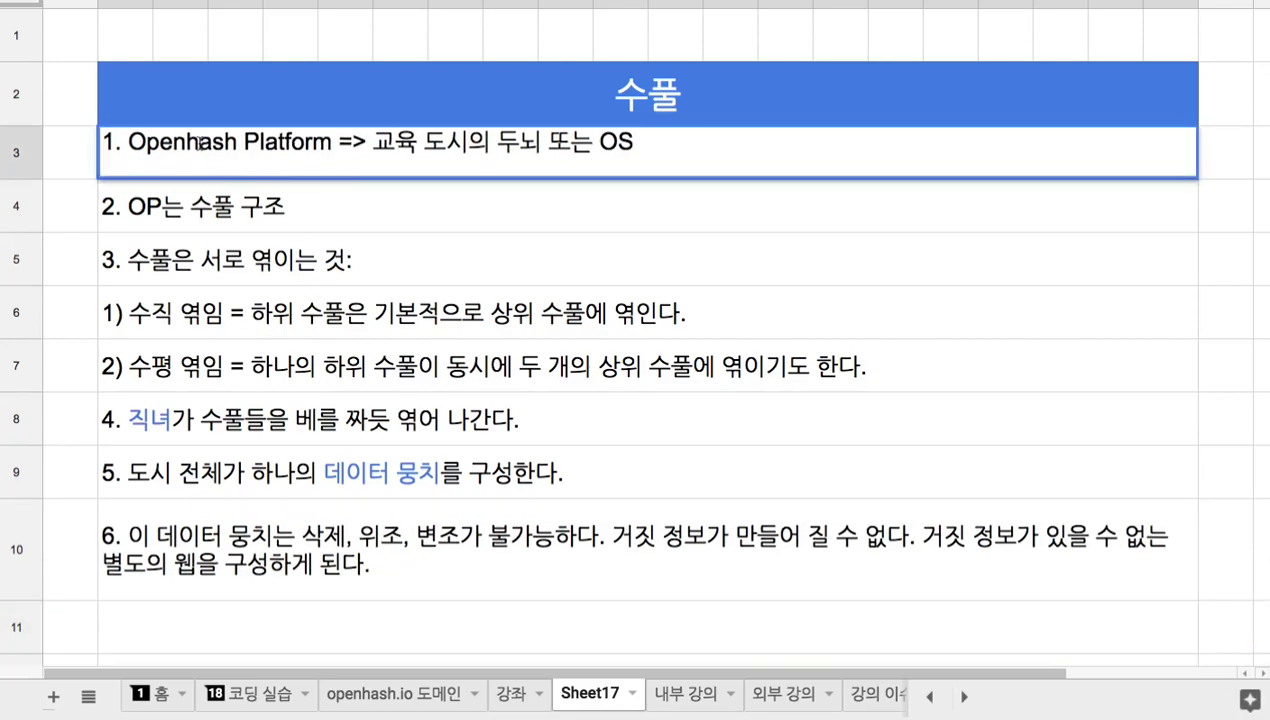
pyautogui.moveTo(130, 145); pyautogui.dragTo(333, 149)
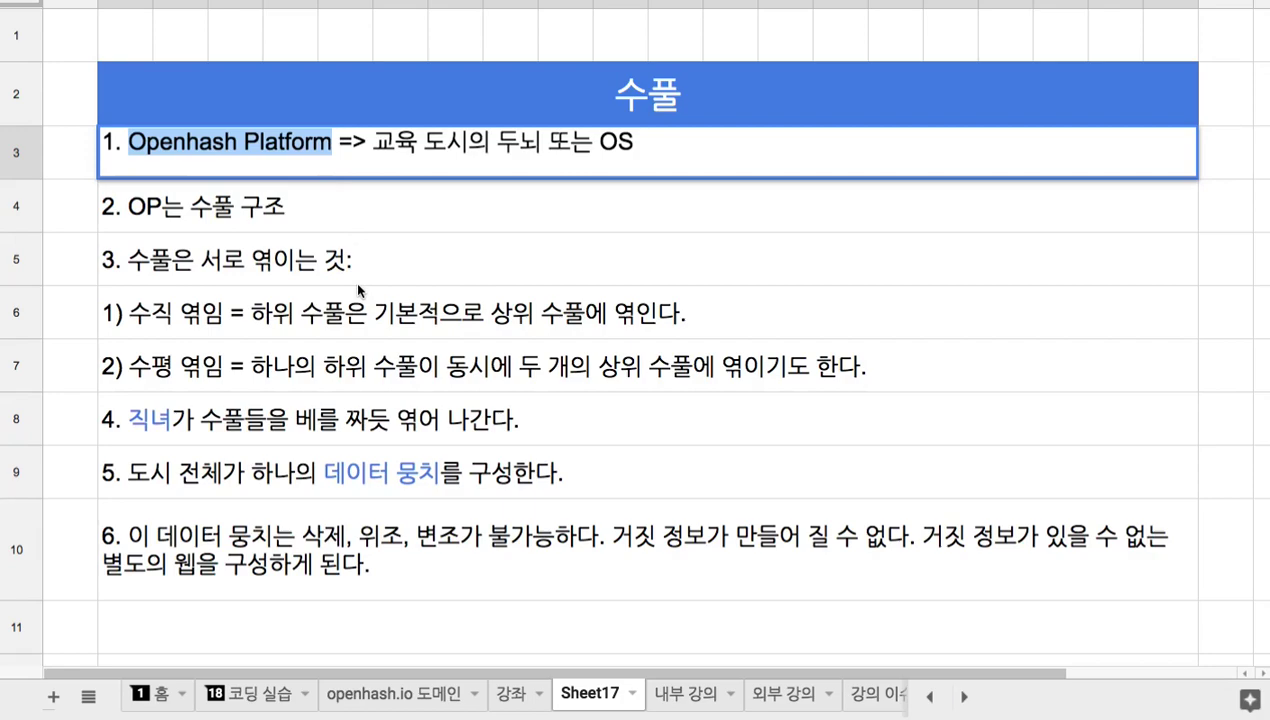
pyautogui.scroll(-5, 358, 285)
pyautogui.click(285, 246)
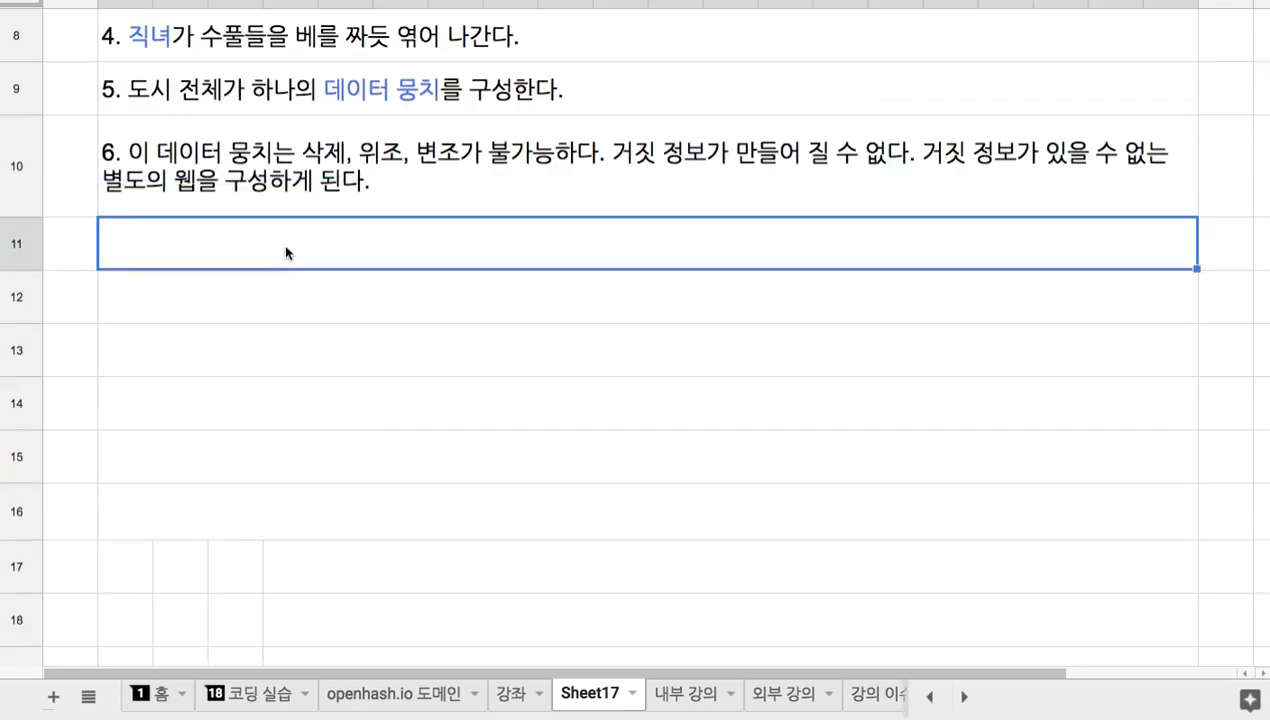
pyautogui.write('9')
pyautogui.press('BackSpace')
pyautogui.write('7. OP의 특징')
pyautogui.press('Return')
# Enter "1) AI을 광범위하게 적용해서 각각의 모듈을 코딩한다." in row 12
pyautogui.write('1')
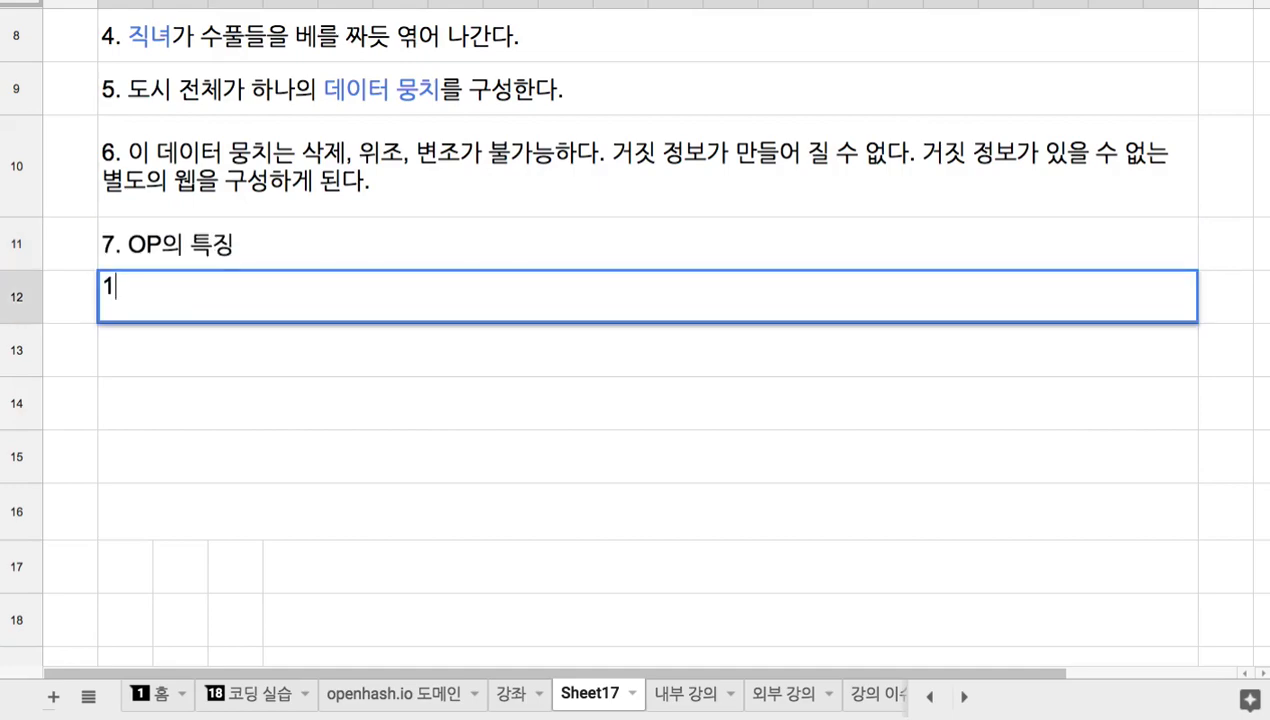
pyautogui.write(') AI을 ')
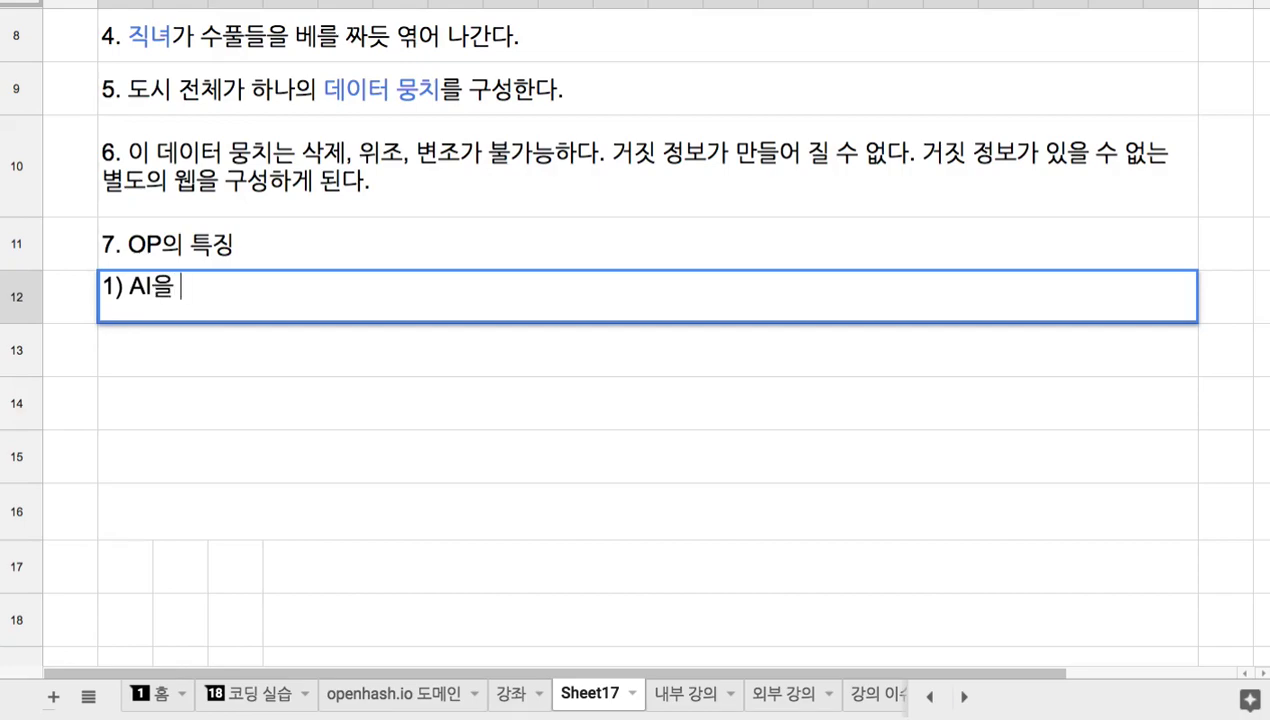
pyautogui.write('광범위하게 ')
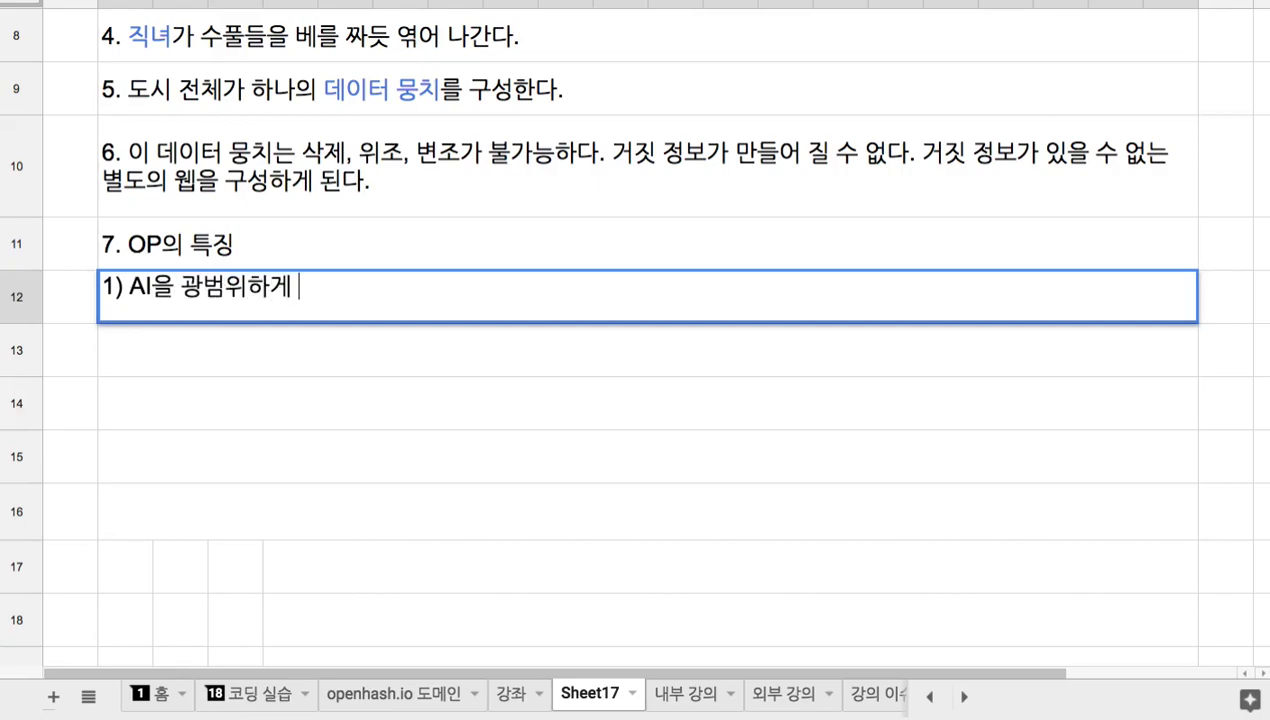
pyautogui.write('적용')
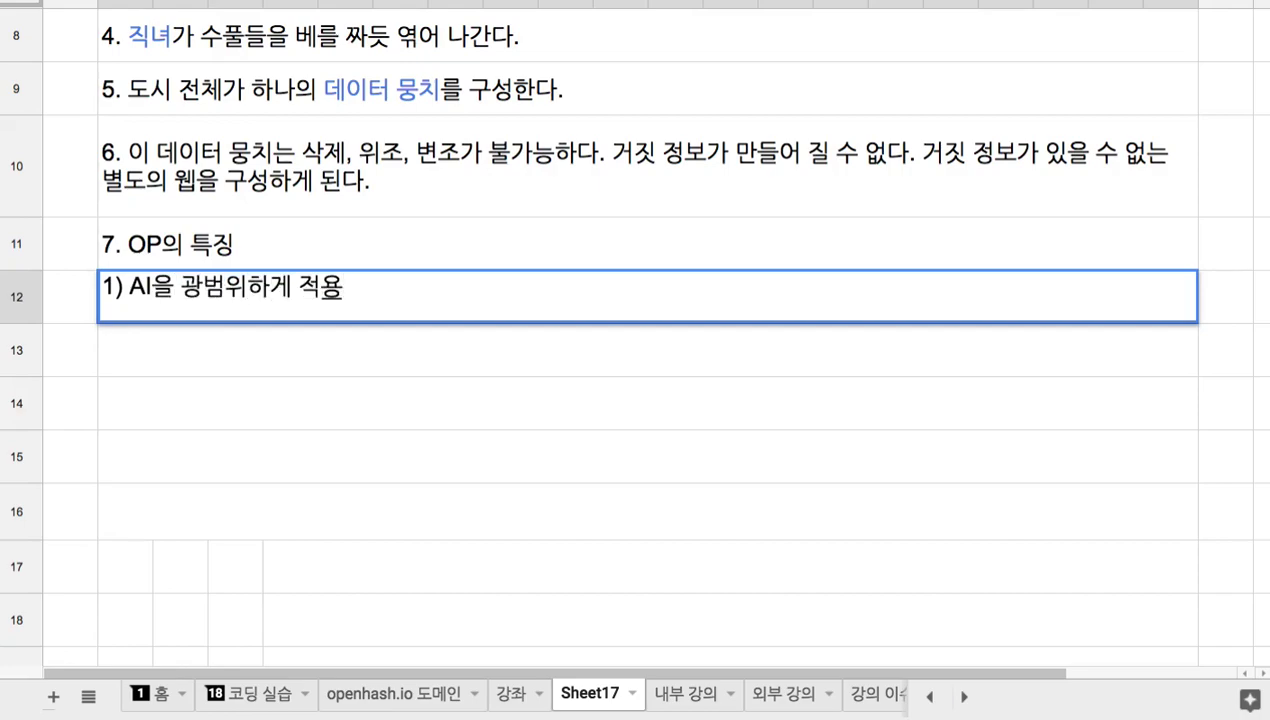
pyautogui.write('해서 각각의 ')
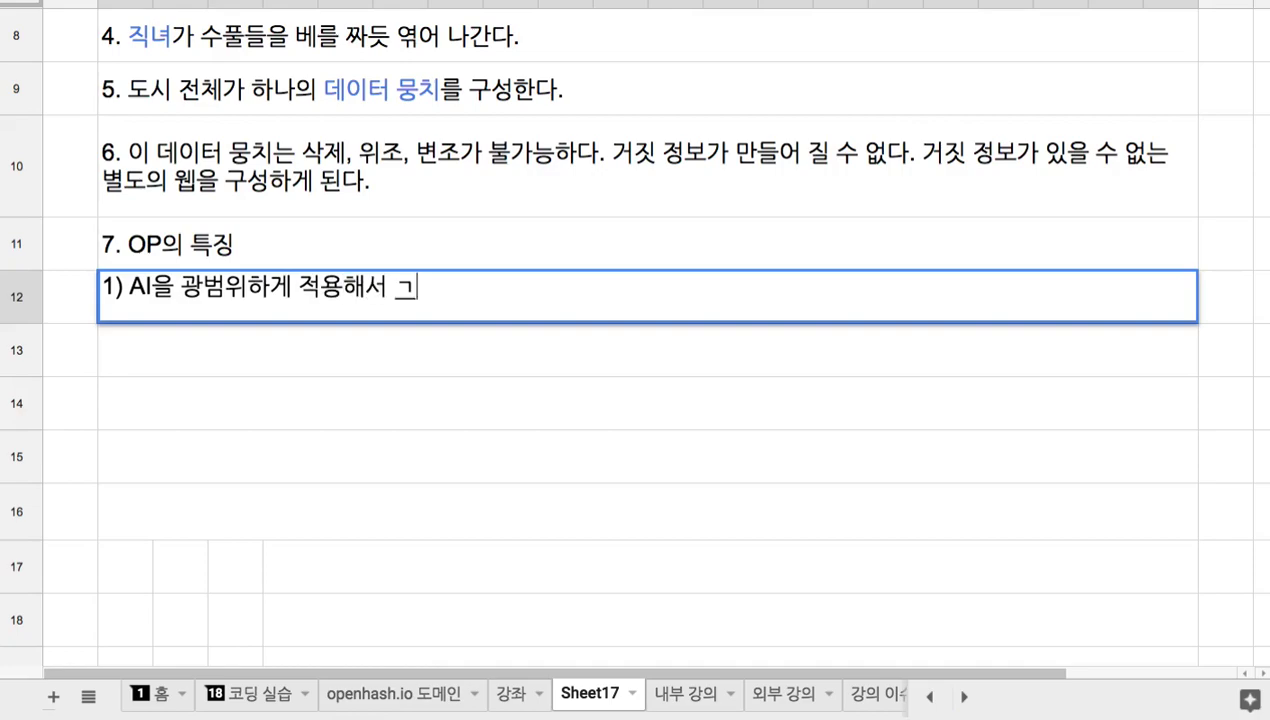
pyautogui.write('모듈을 콘')
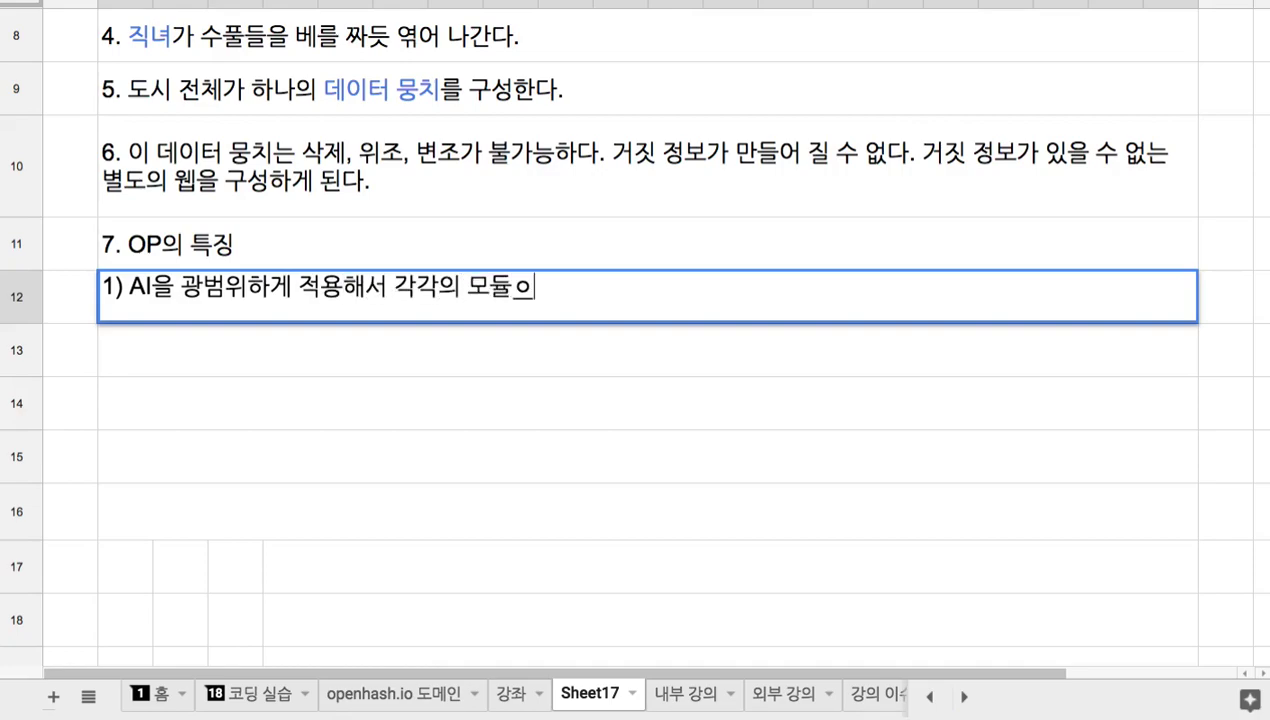
pyautogui.write('딩한느')
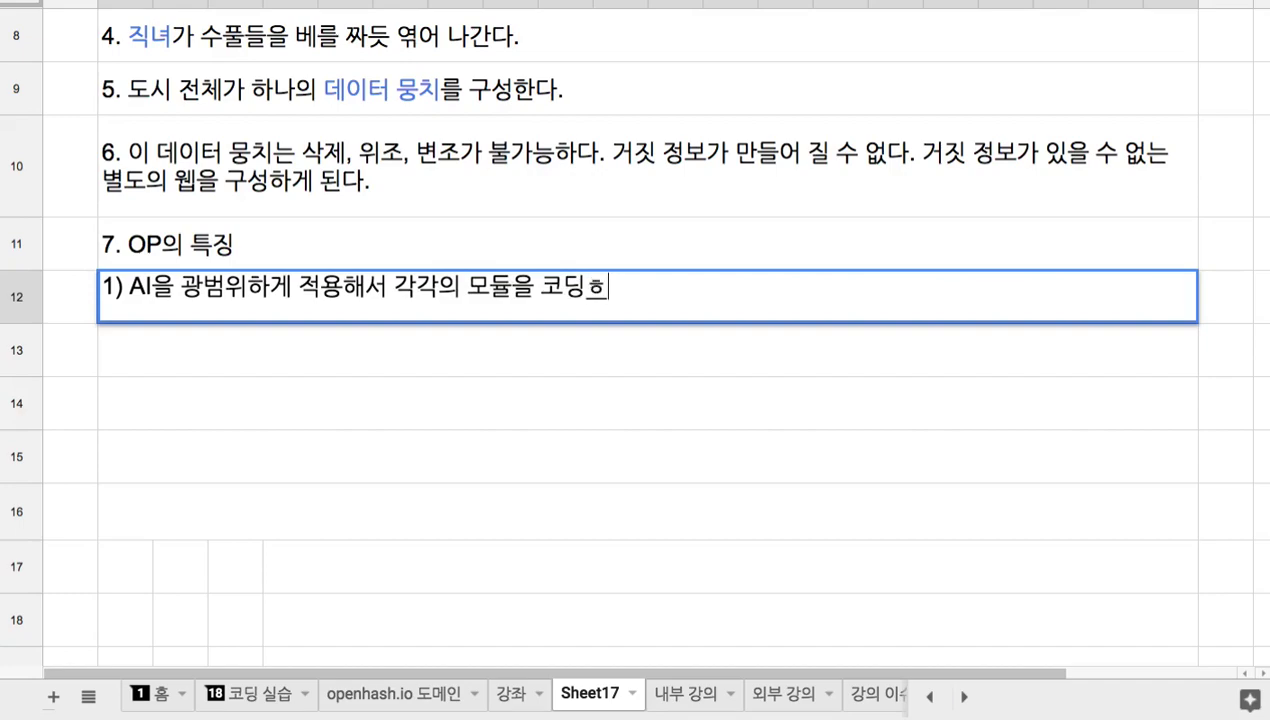
pyautogui.press('BackSpace')
pyautogui.press('BackSpace')
pyautogui.write('다.')
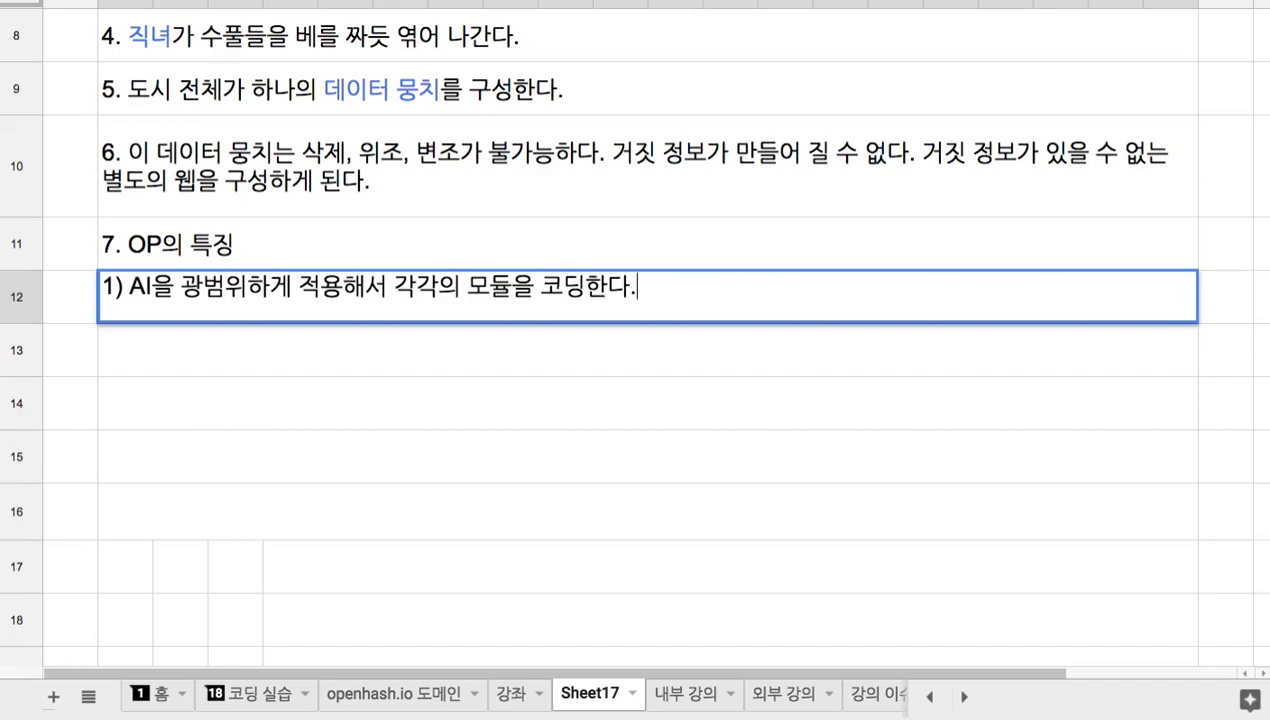
pyautogui.press('Return')
# Enter "2) 수풀 구조 => Spaceweb라는 별도의 웹을 구성" in row 13
pyautogui.write('2')
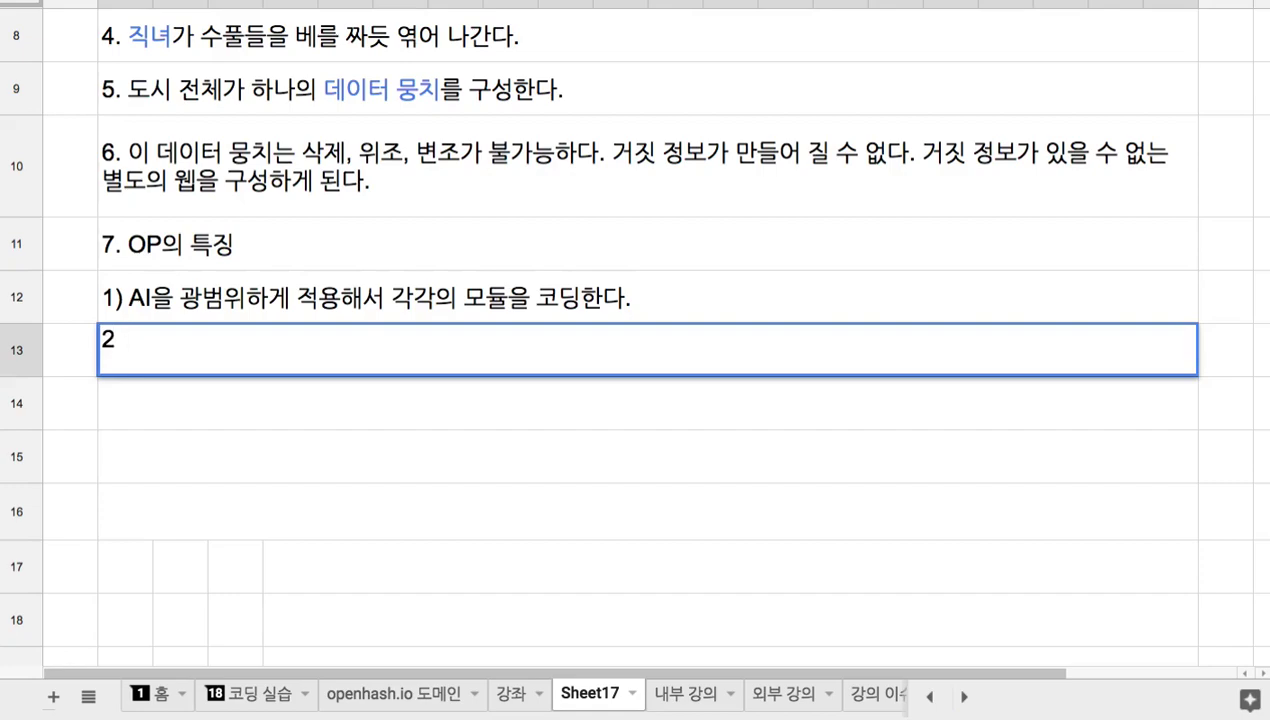
pyautogui.write('. 수풀 구조')
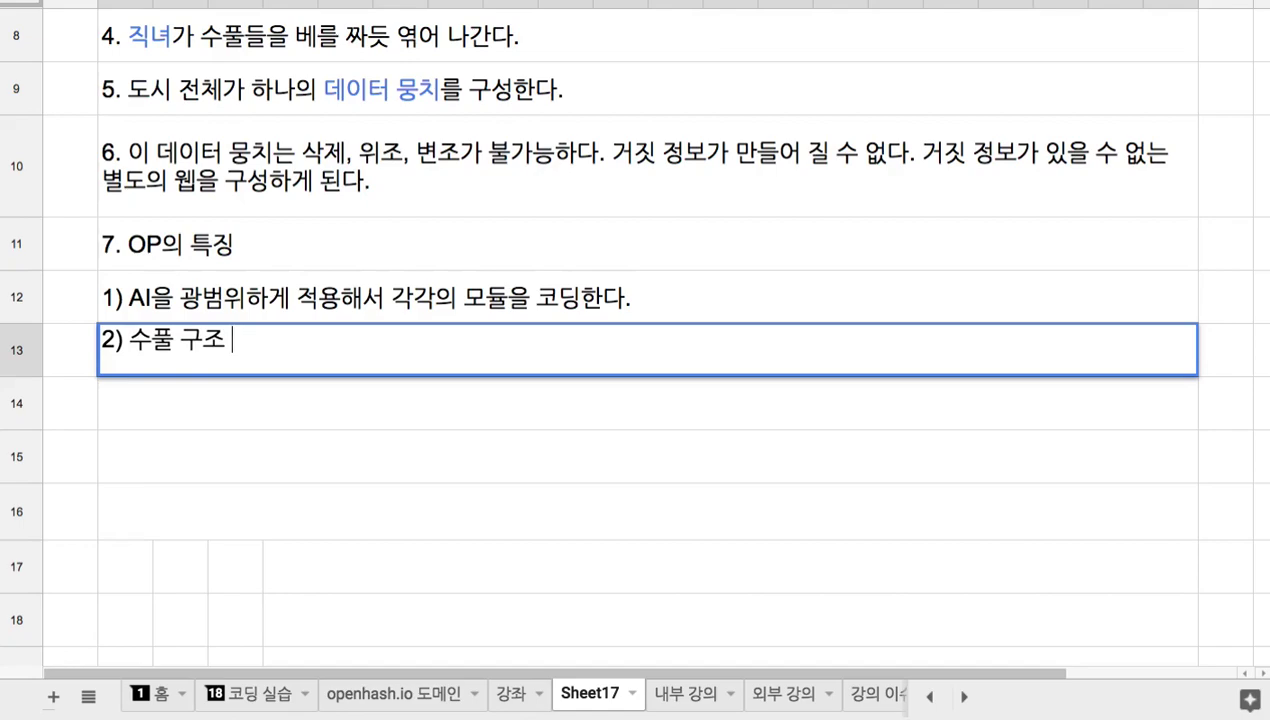
pyautogui.write(' => Spaceweb')
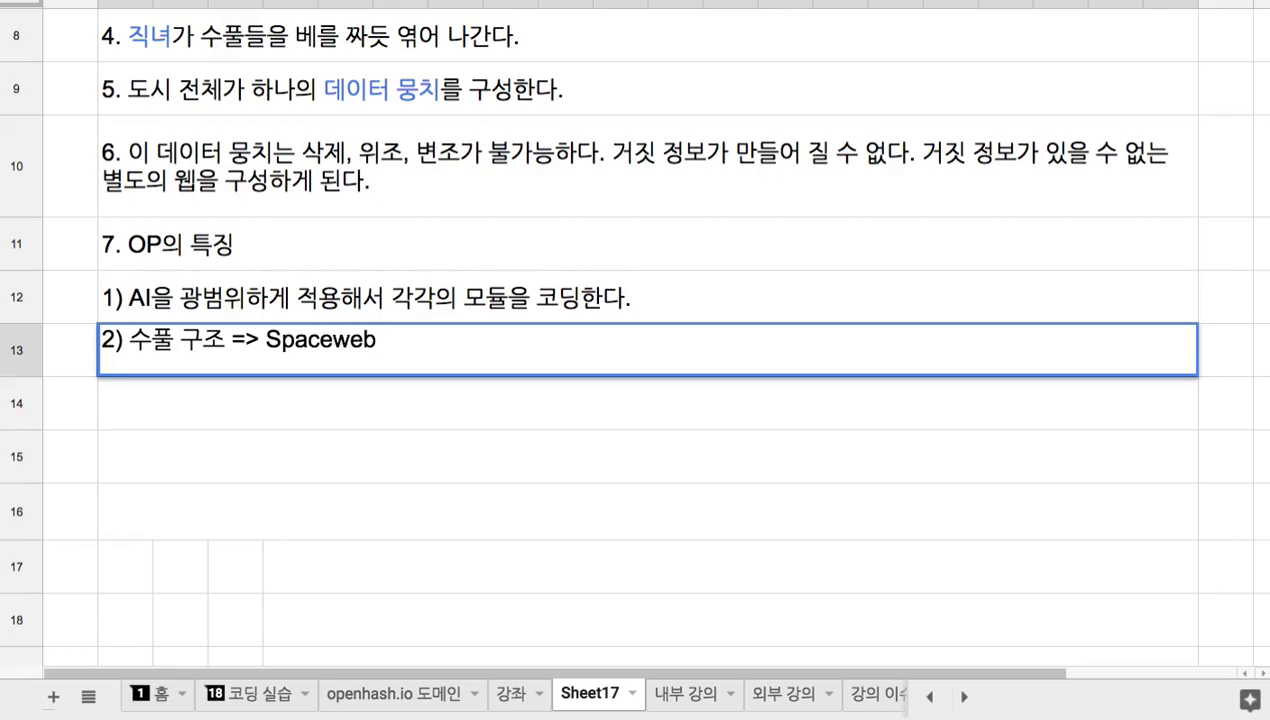
pyautogui.write('라는 별')
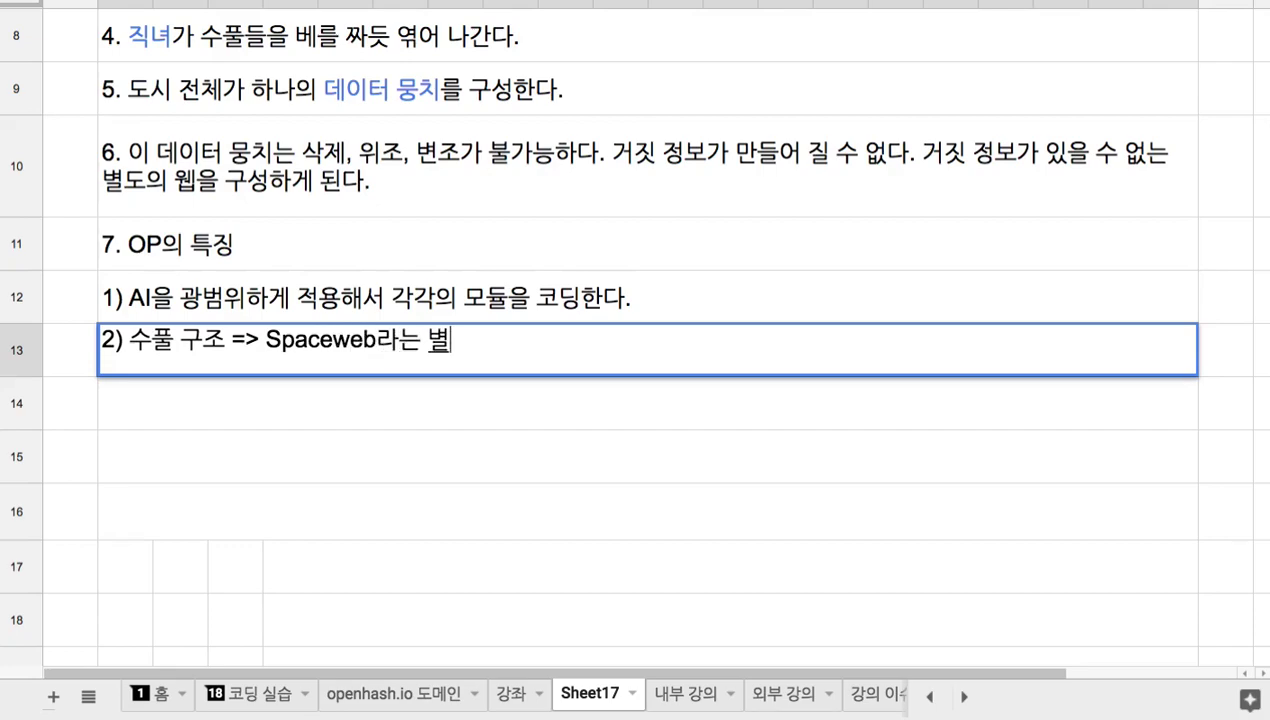
pyautogui.write('도으의 웹을')
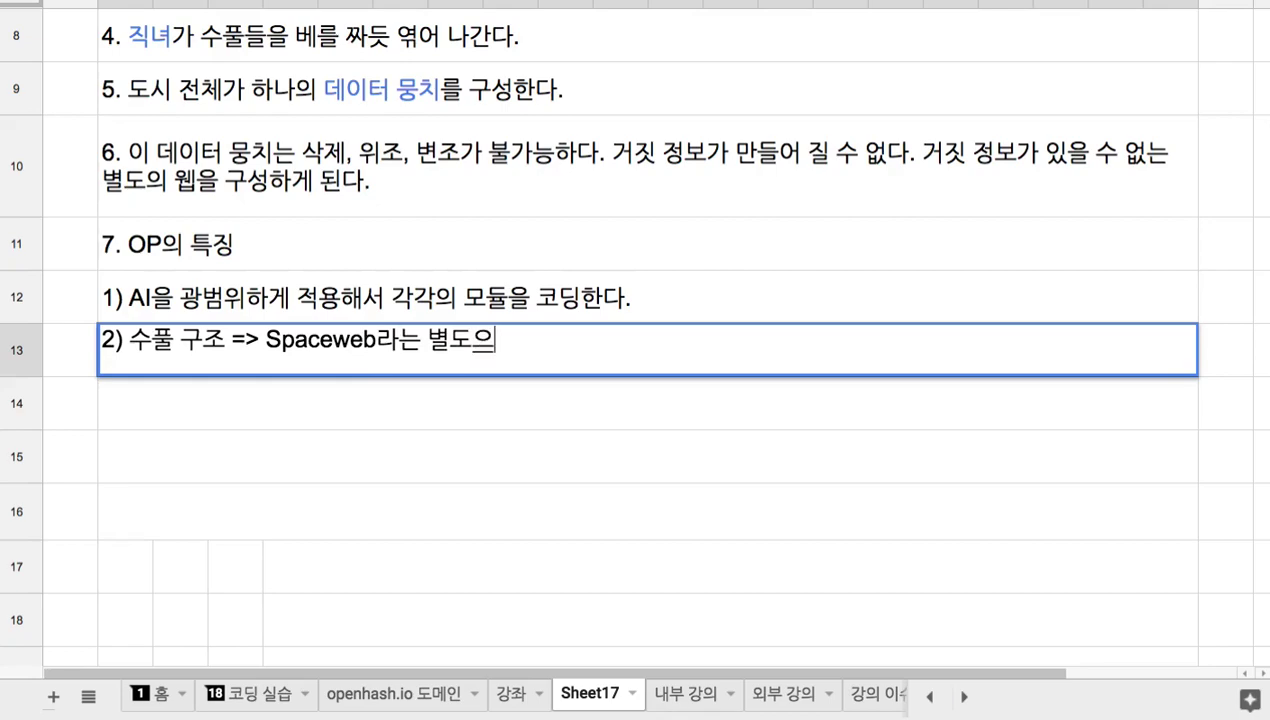
pyautogui.write(' 구성')
pyautogui.press('Return')
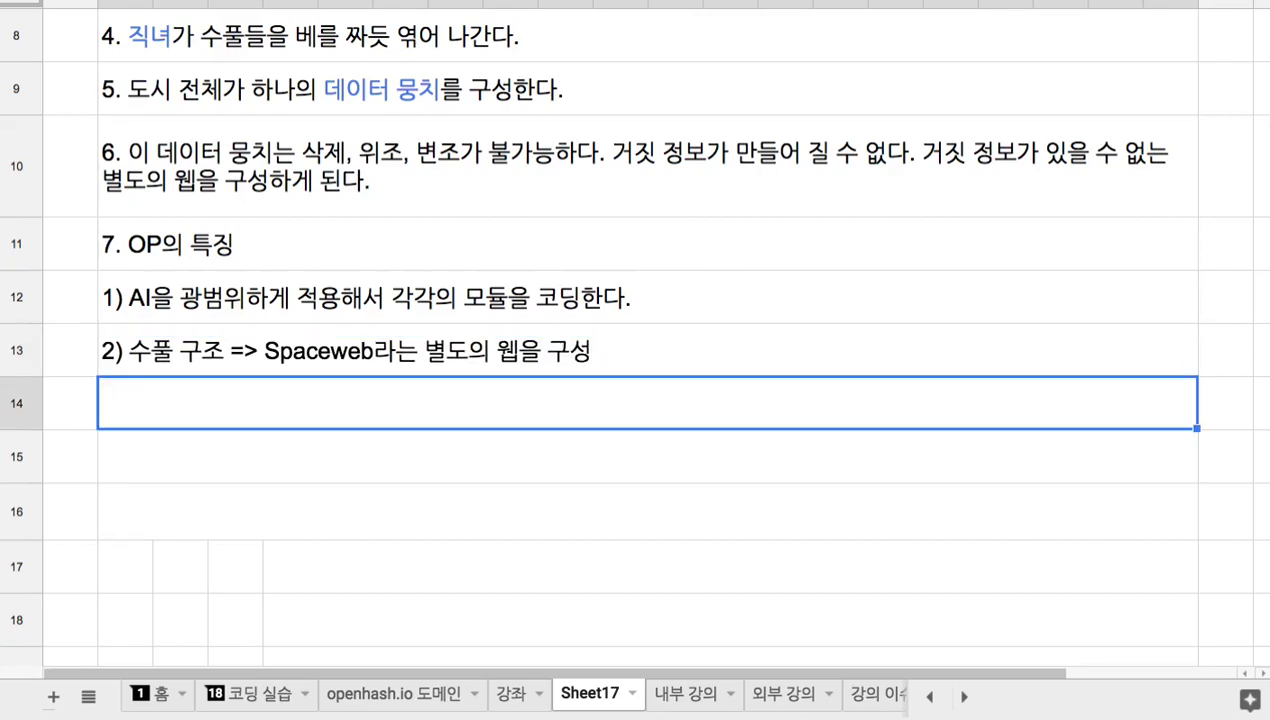
# Enter "3) SFP" in row 14 as the third OP feature
pyautogui.write('3')
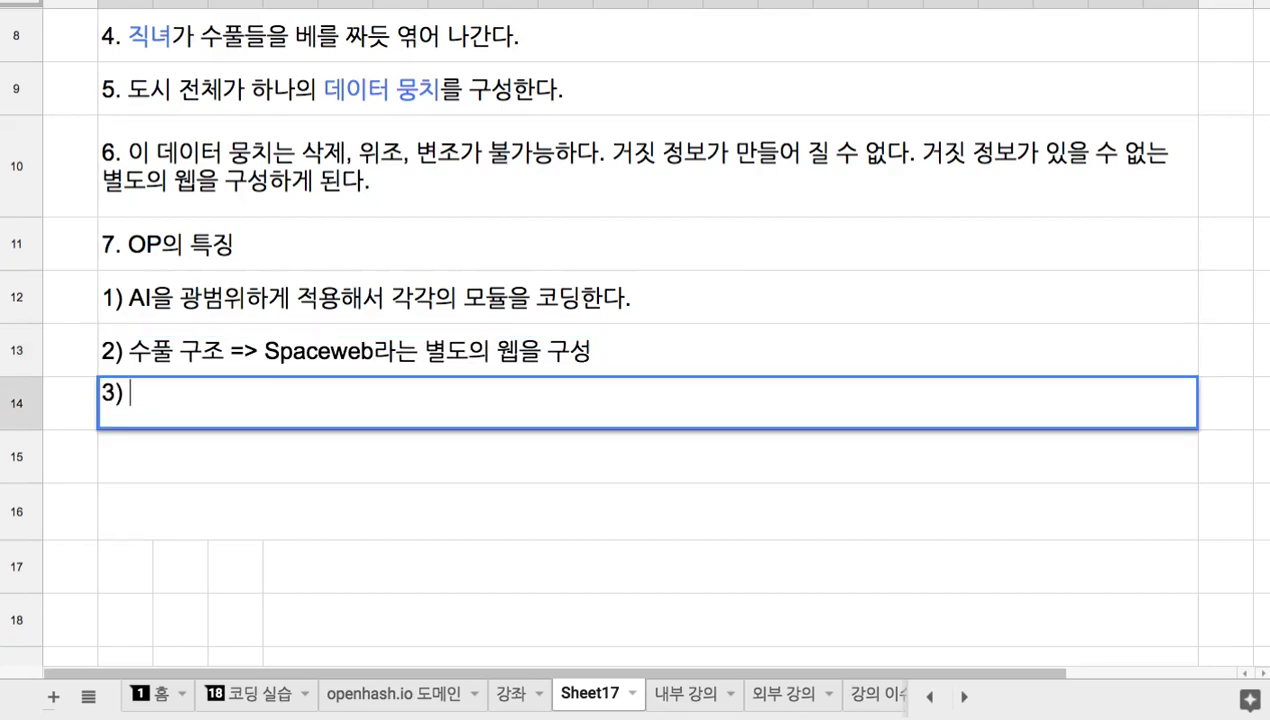
pyautogui.write(') ㄴ르ㅣ')
pyautogui.press('BackSpace')
pyautogui.press('BackSpace')
pyautogui.press('BackSpace')
pyautogui.press('BackSpace')
pyautogui.write('SFP')
# Review the three OP feature notes in rows 12 to 14 and their heading in row 11
pyautogui.click(290, 295)
pyautogui.hotkey('shift', 'Down')
pyautogui.hotkey('shift', 'Down')
pyautogui.click(202, 248)
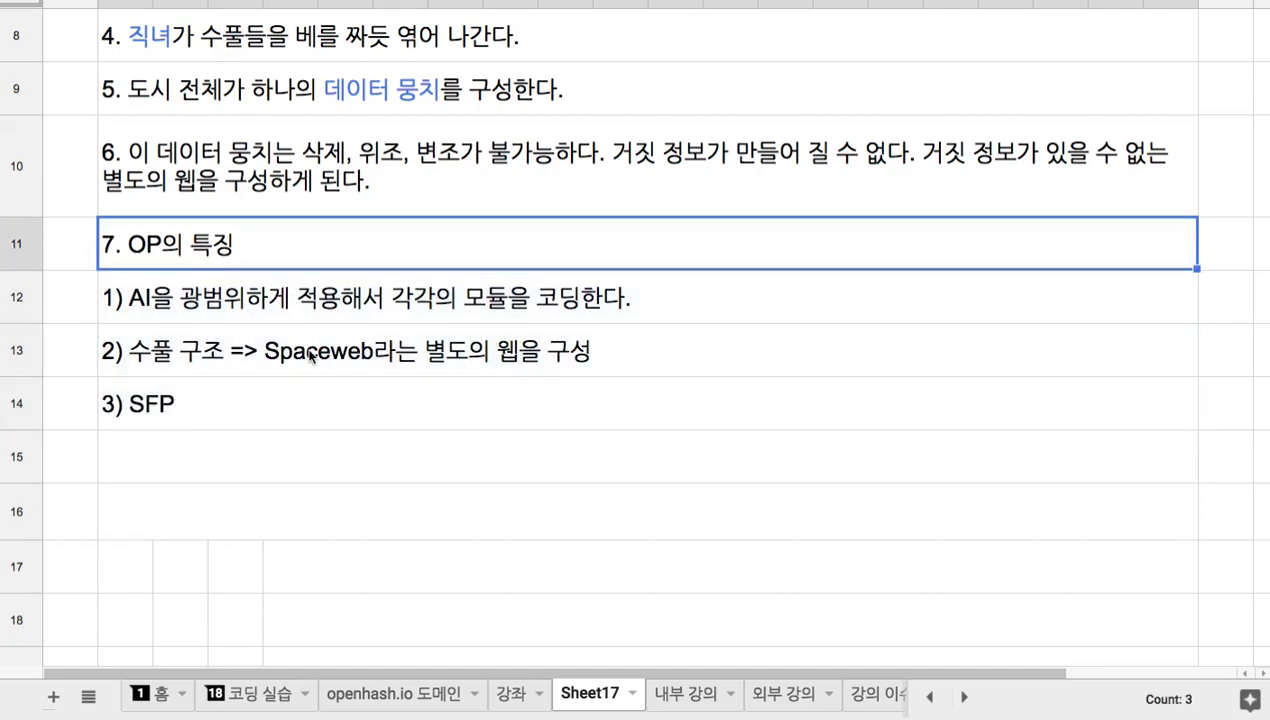
pyautogui.scroll(5, 285, 323)
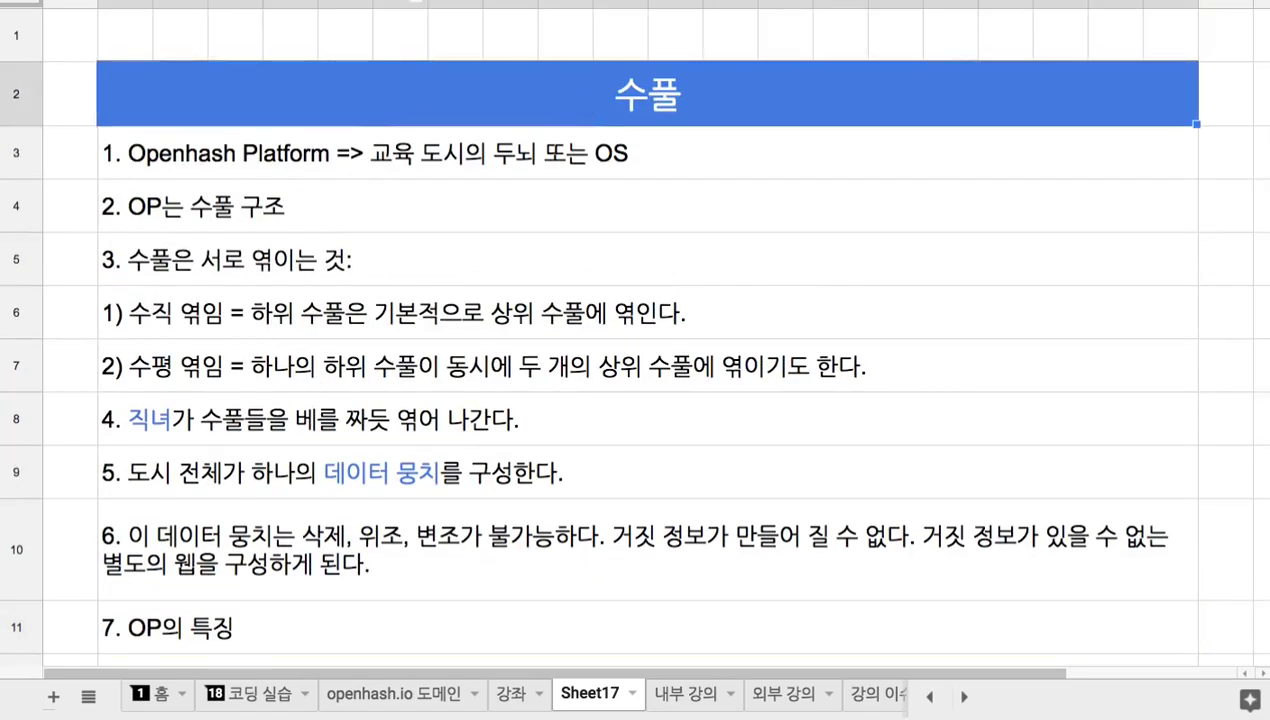